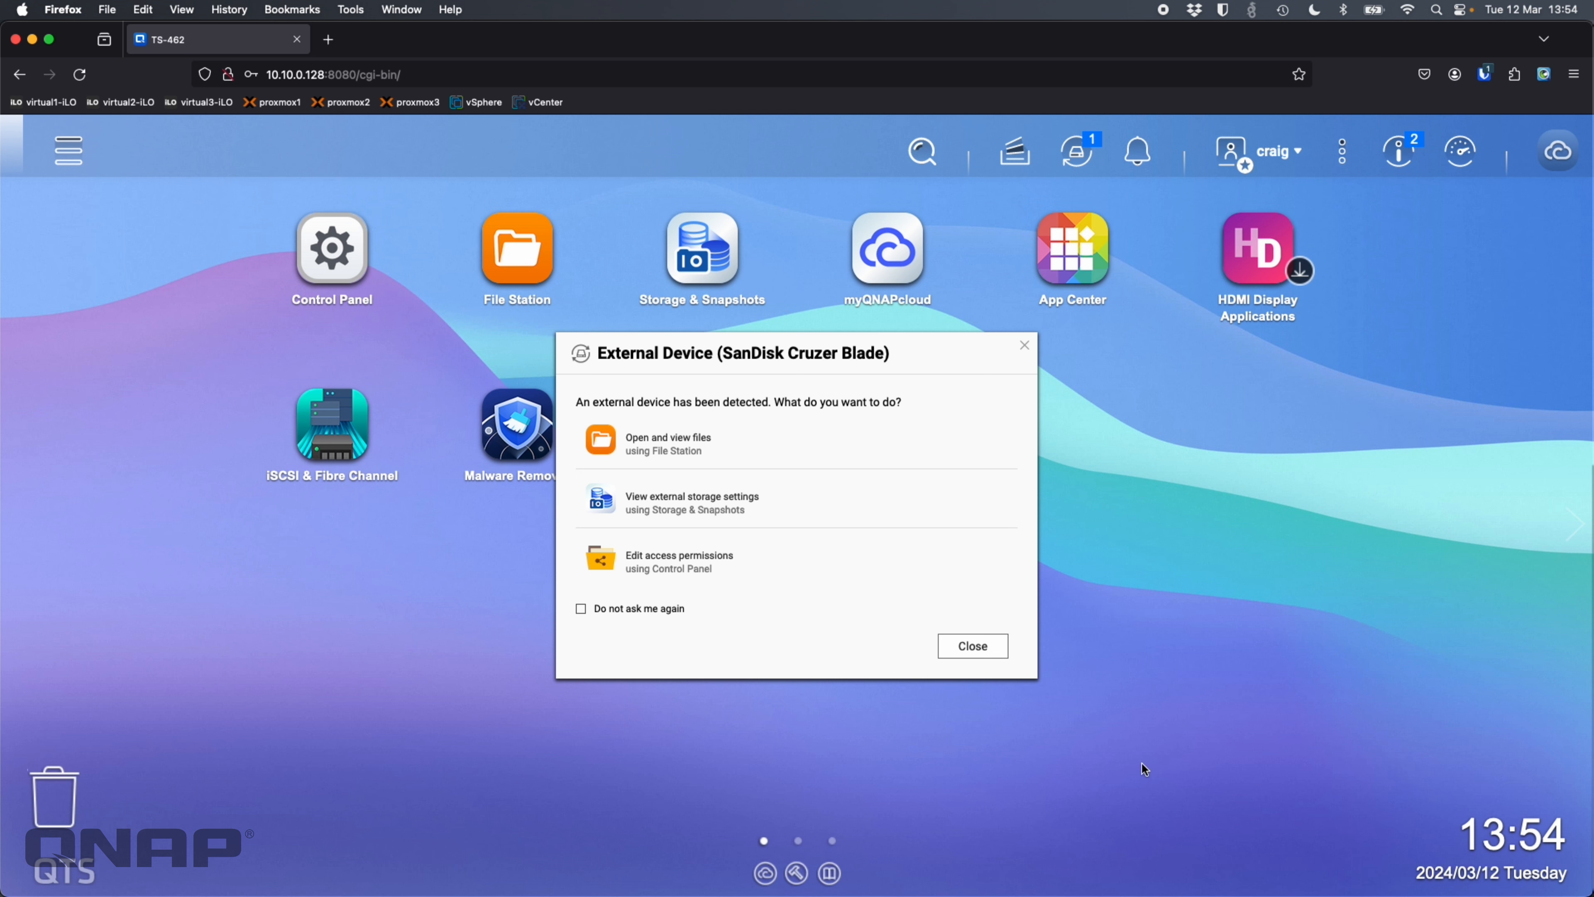
# Step: Remove the Storage Manager notice about the detected SanDisk Cruzer Blade from the Notice Board and close the board
pyautogui.click(1402, 154)
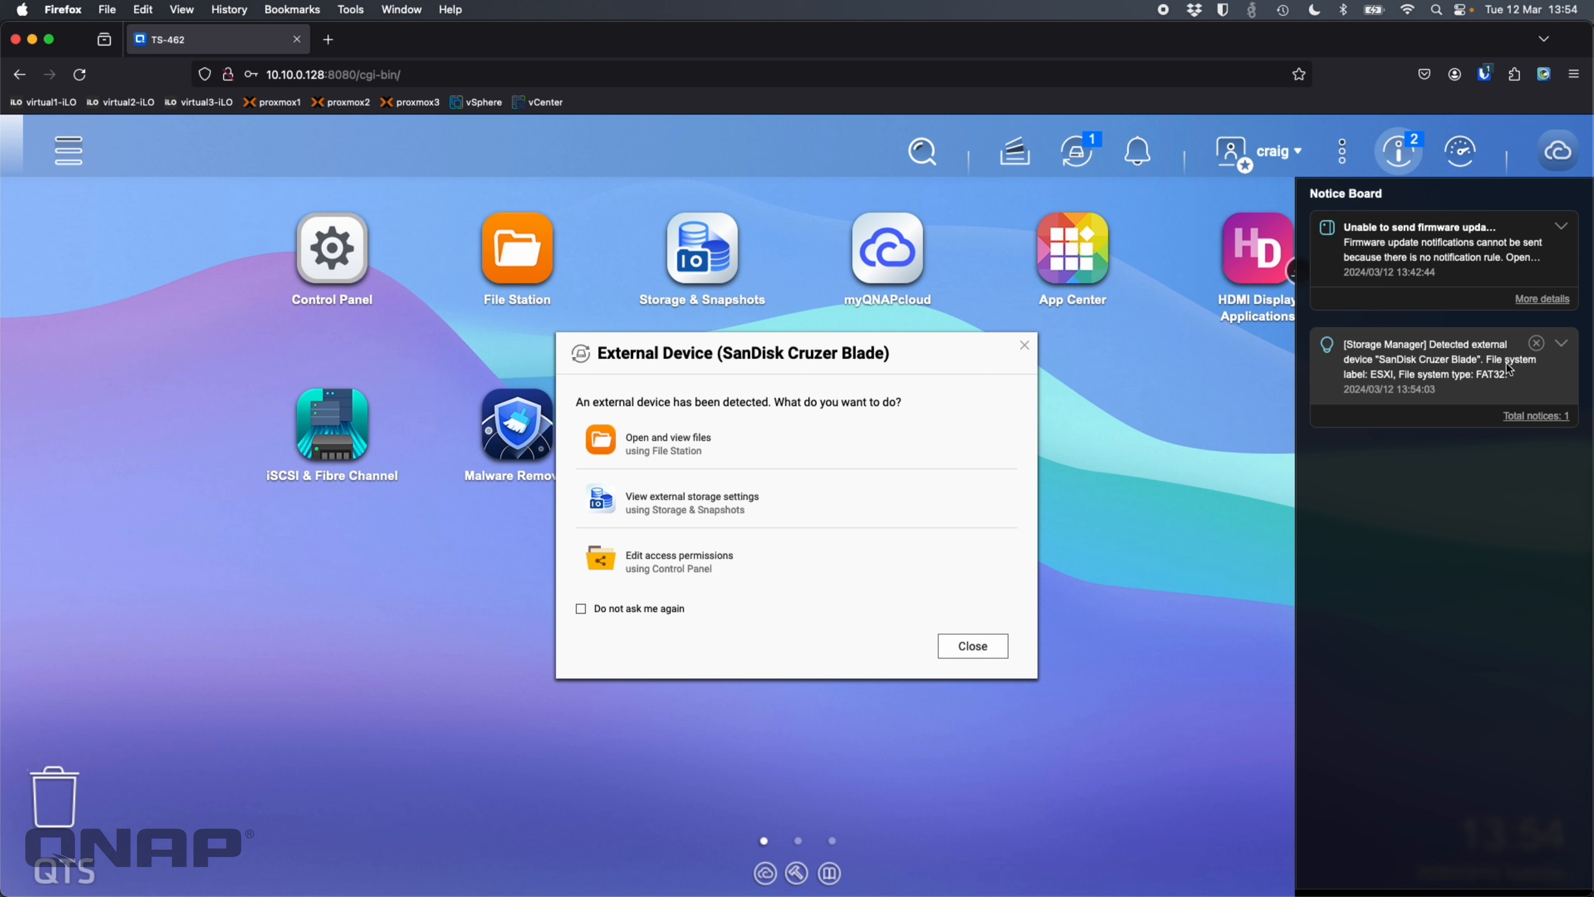
pyautogui.click(1536, 343)
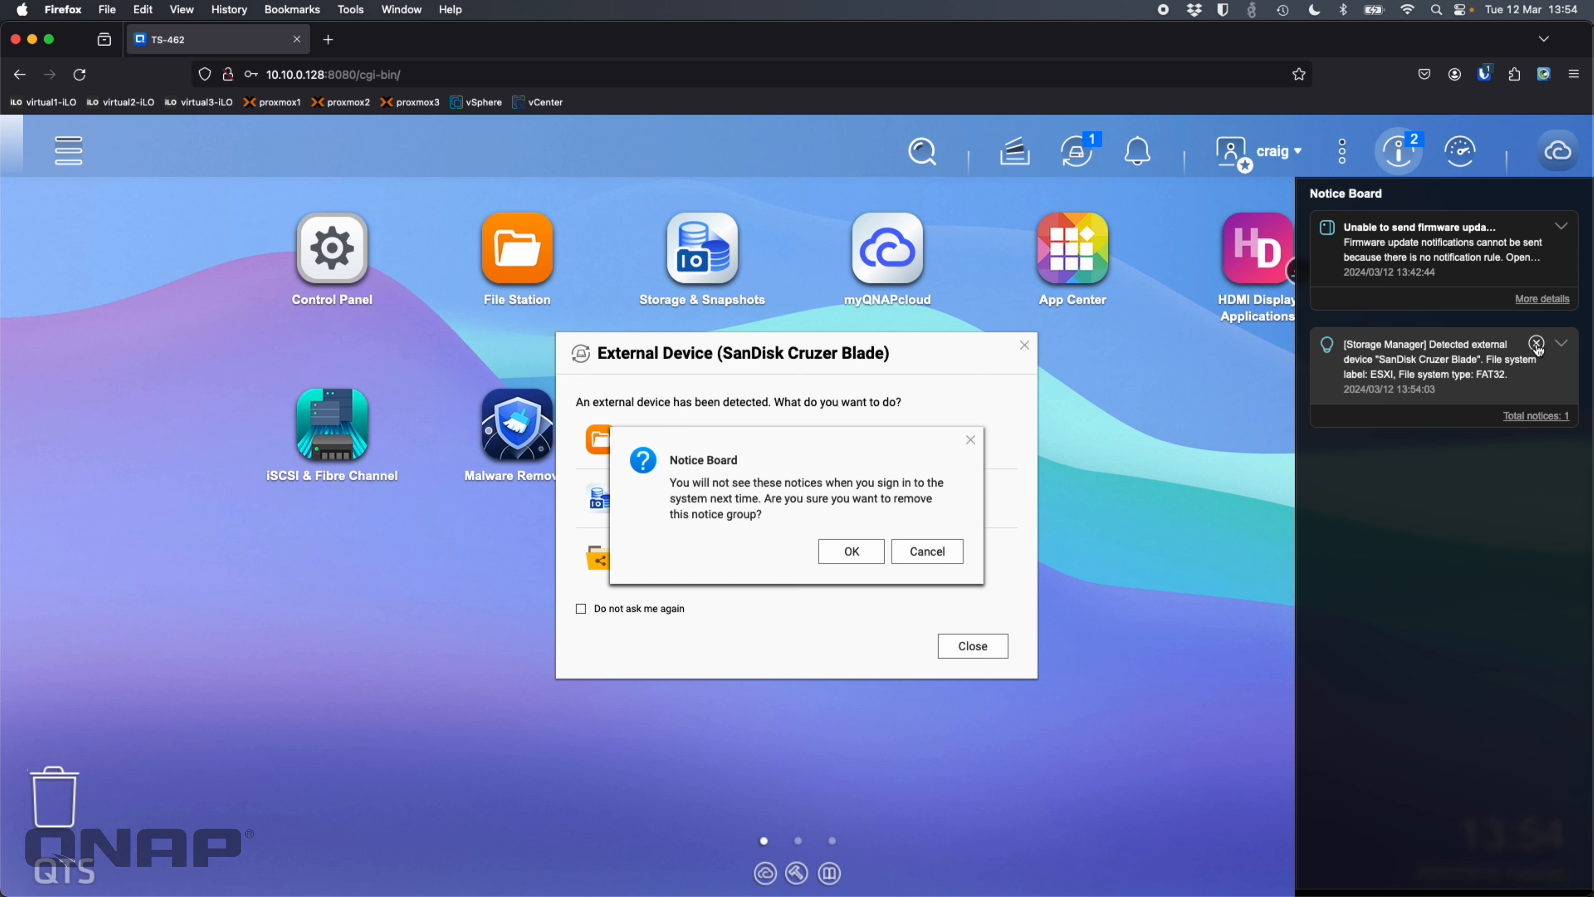
pyautogui.click(848, 550)
pyautogui.click(1219, 494)
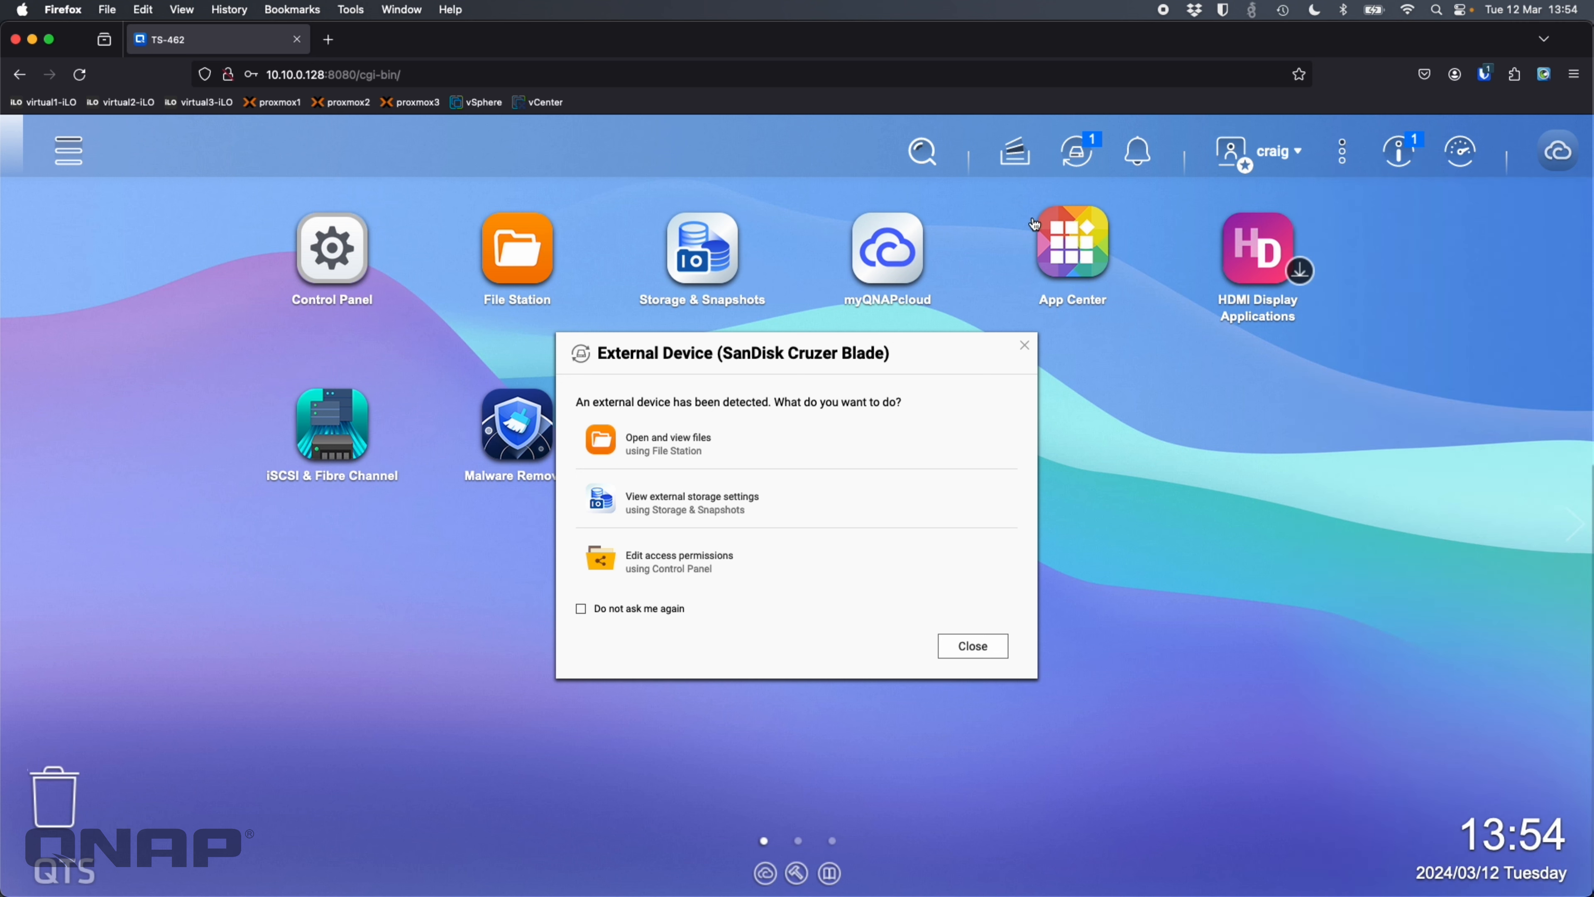
# Step: Check the connected external device list, browse the SanDisk Cruzer Blade's files in File Station, and close File Station
pyautogui.click(1083, 165)
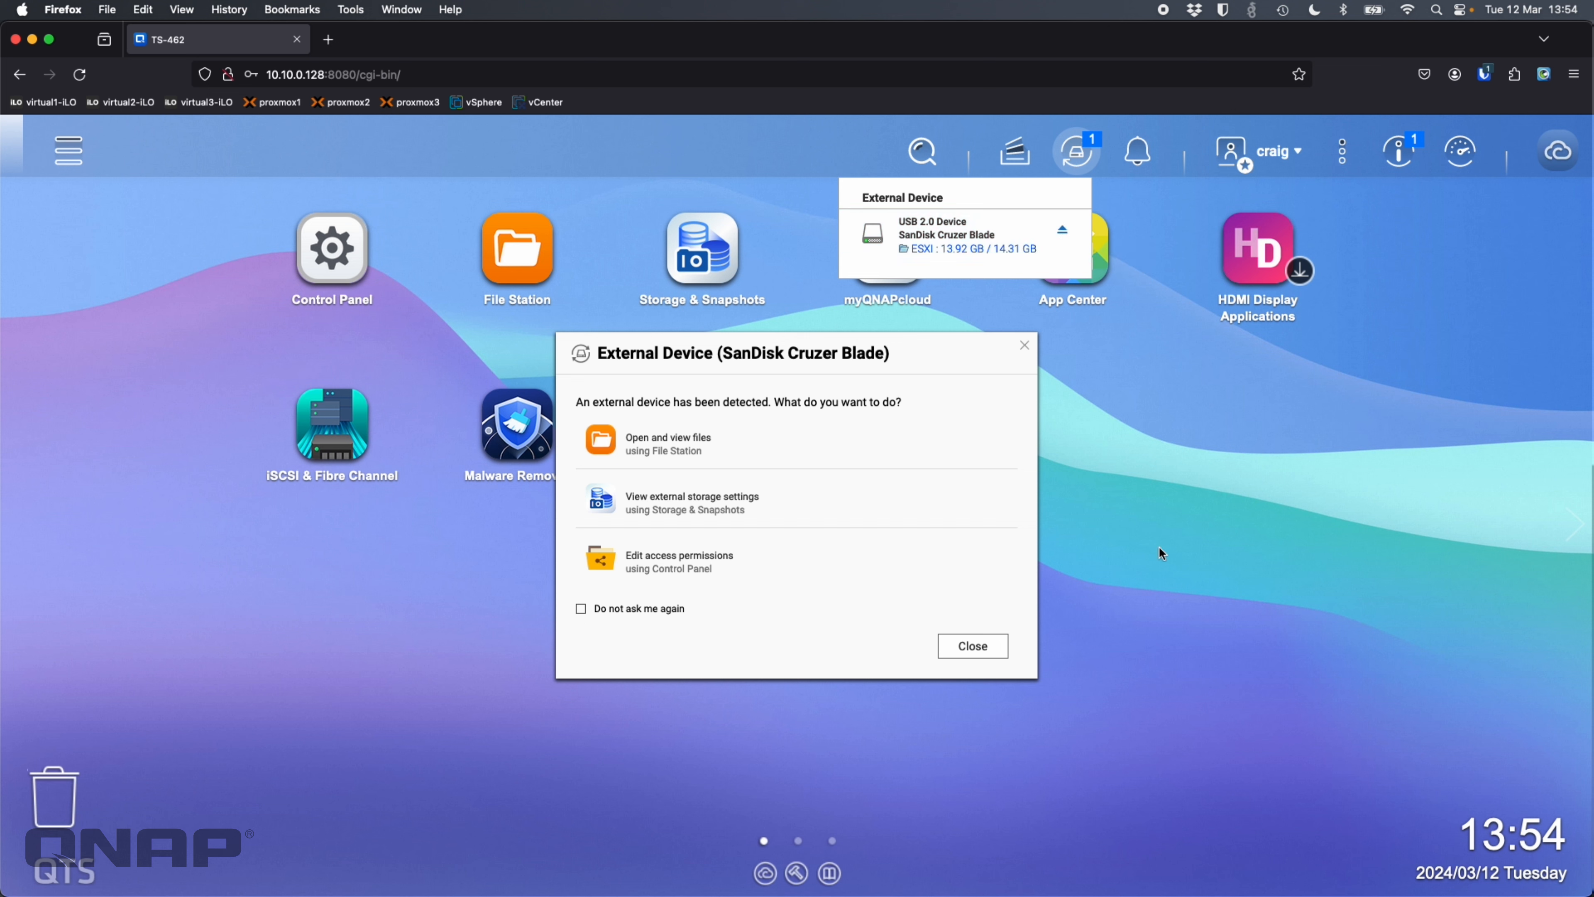
pyautogui.click(846, 358)
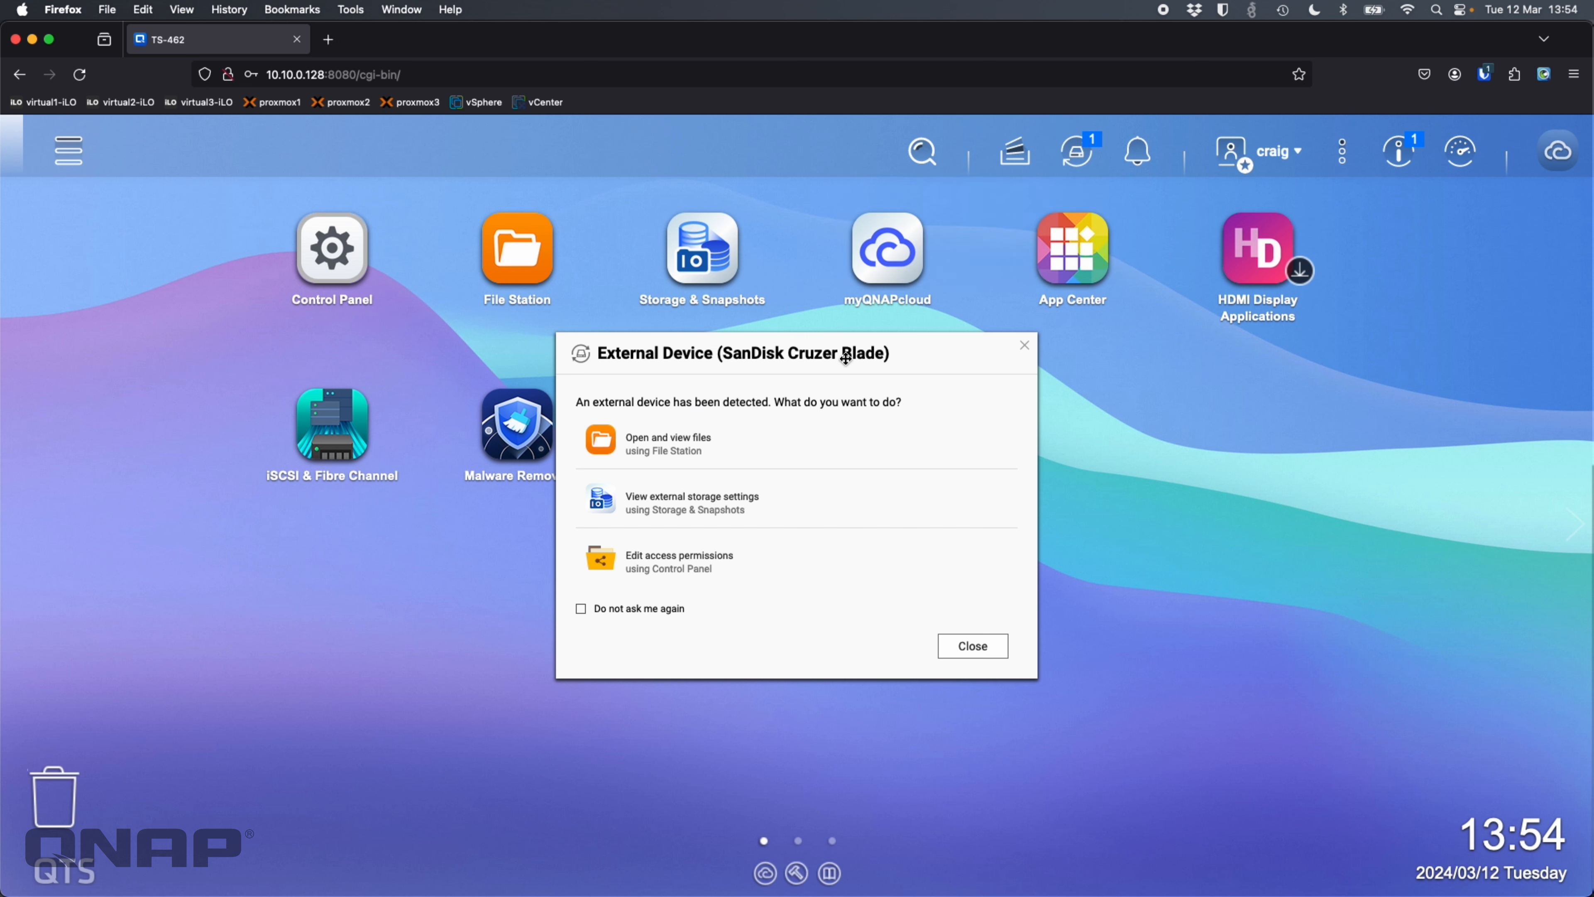
pyautogui.click(686, 445)
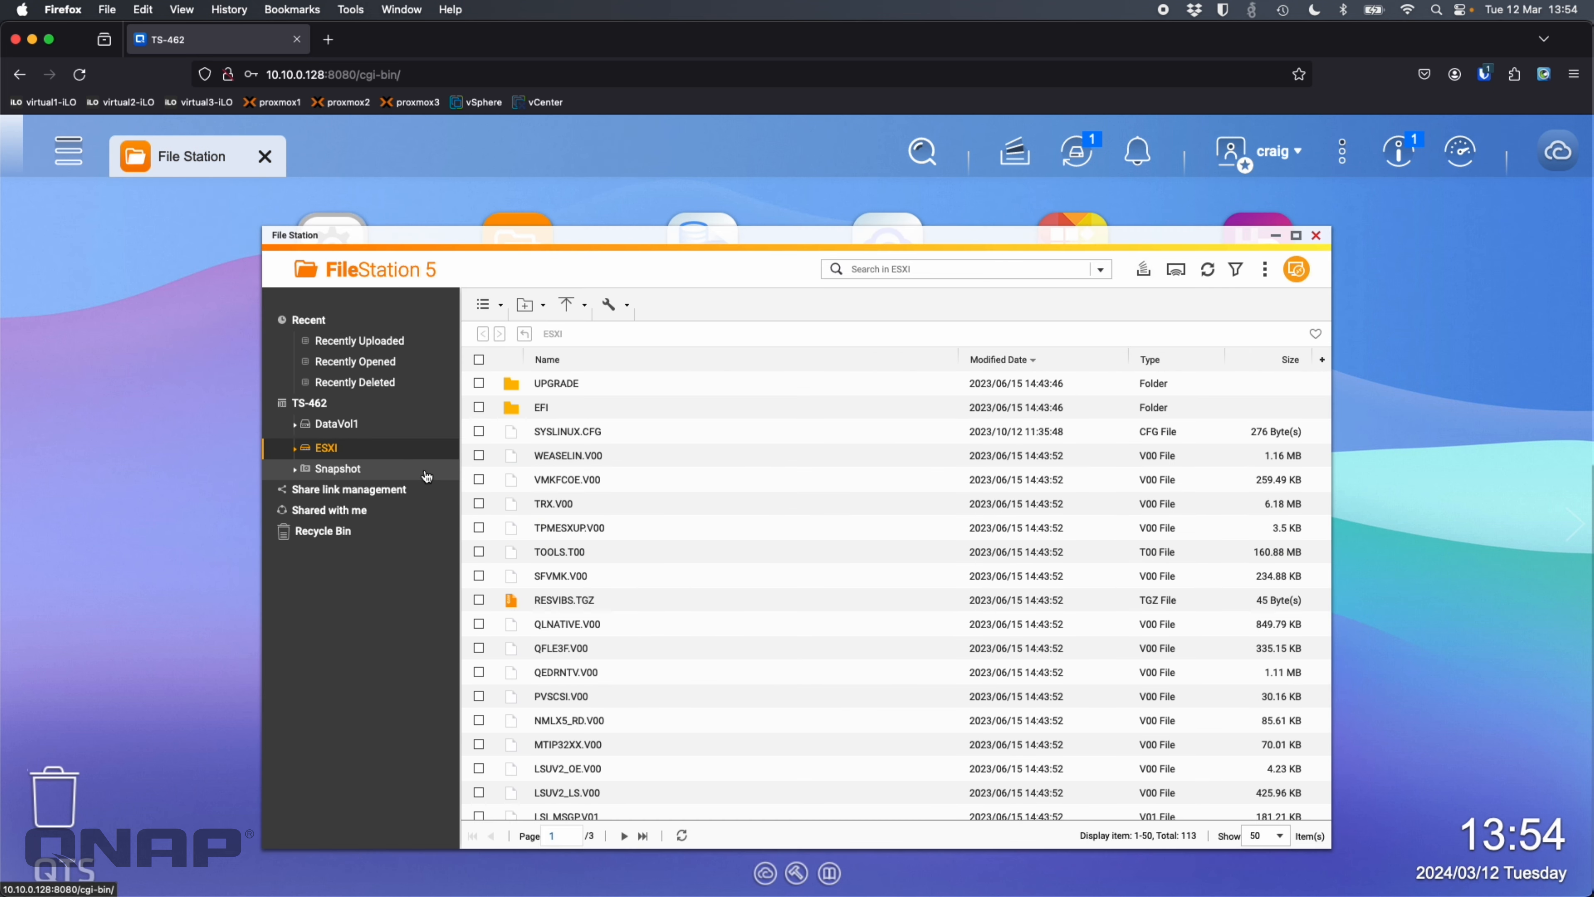
pyautogui.scroll(-5, 691, 509)
pyautogui.scroll(5, 725, 517)
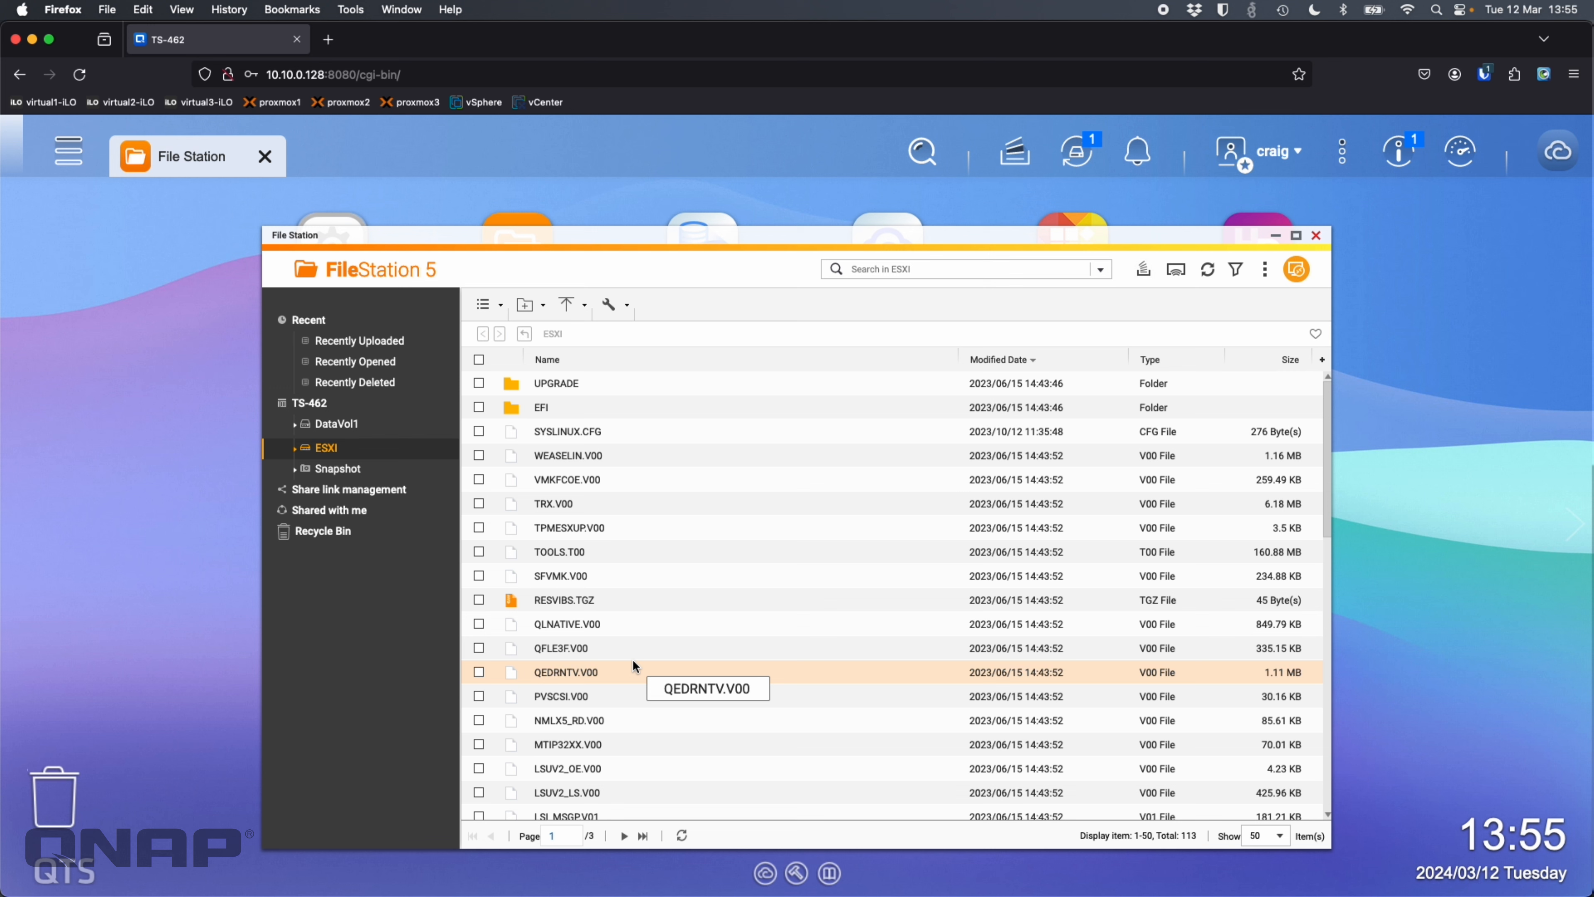
pyautogui.moveTo(363, 431)
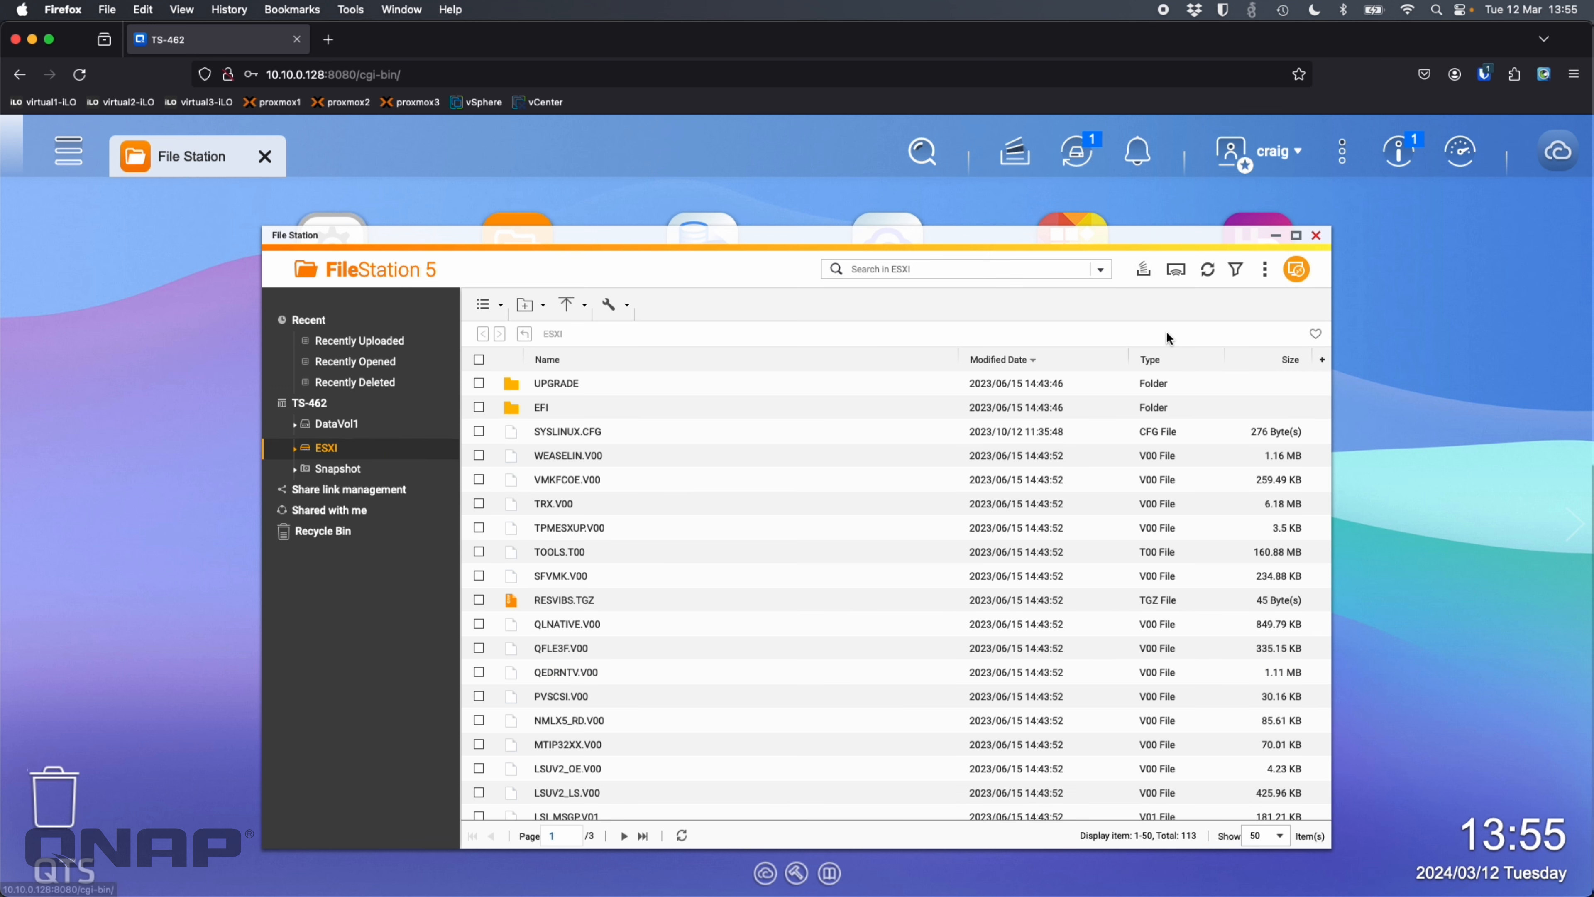
pyautogui.click(1316, 236)
# Step: Open the Full Disk Format settings for the SanDisk Cruzer Blade from the external storage list in Storage & Snapshots
pyautogui.click(679, 273)
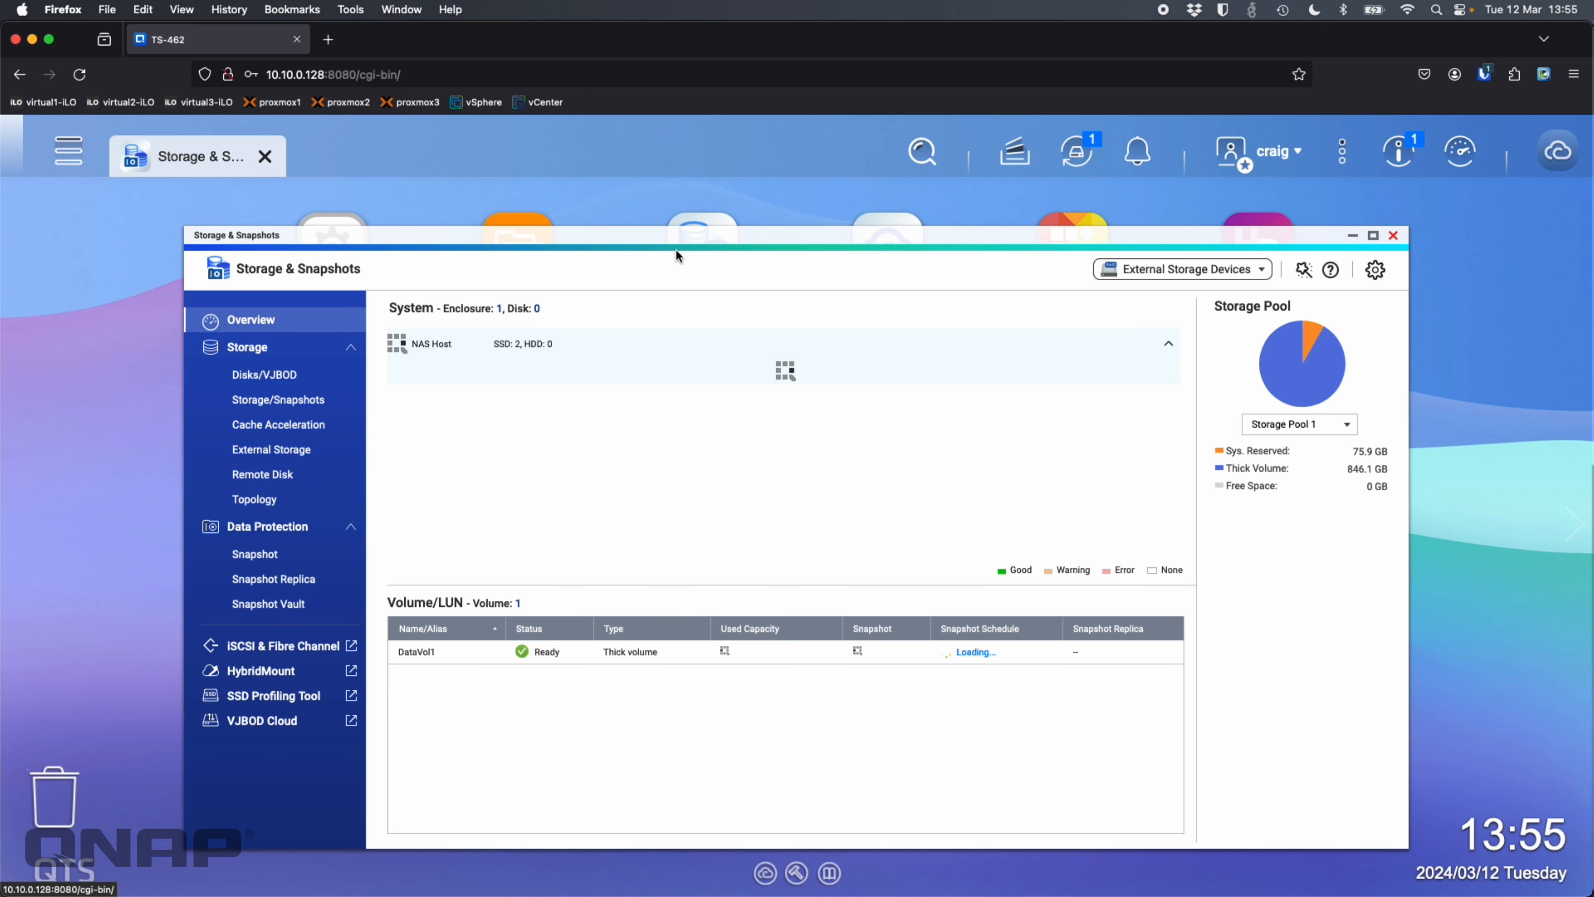
pyautogui.click(269, 451)
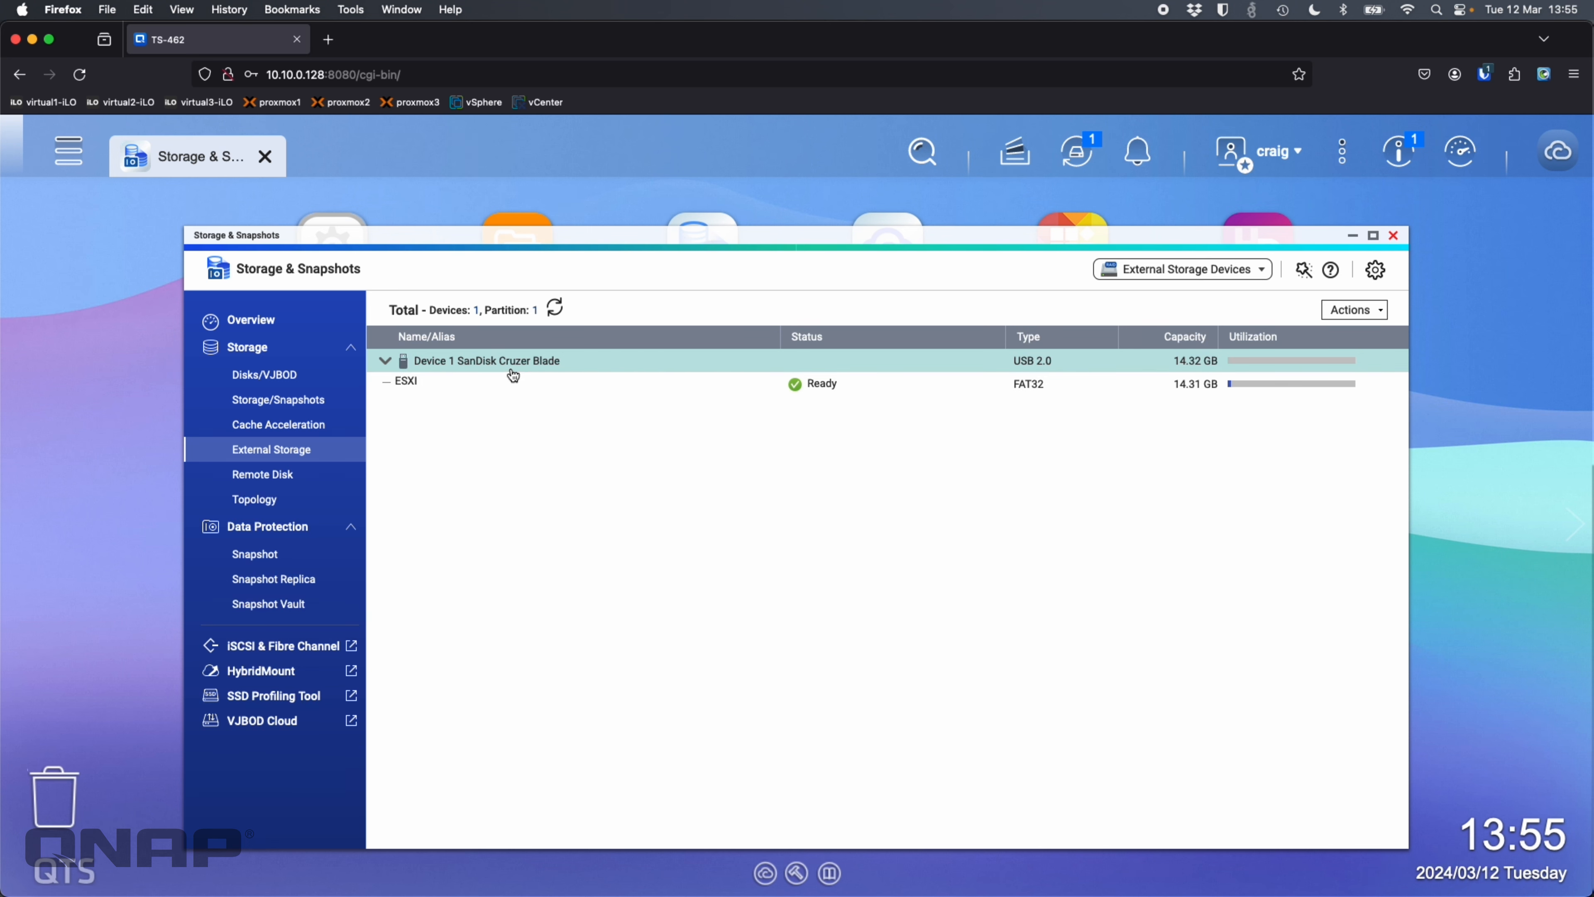
pyautogui.rightClick(514, 369)
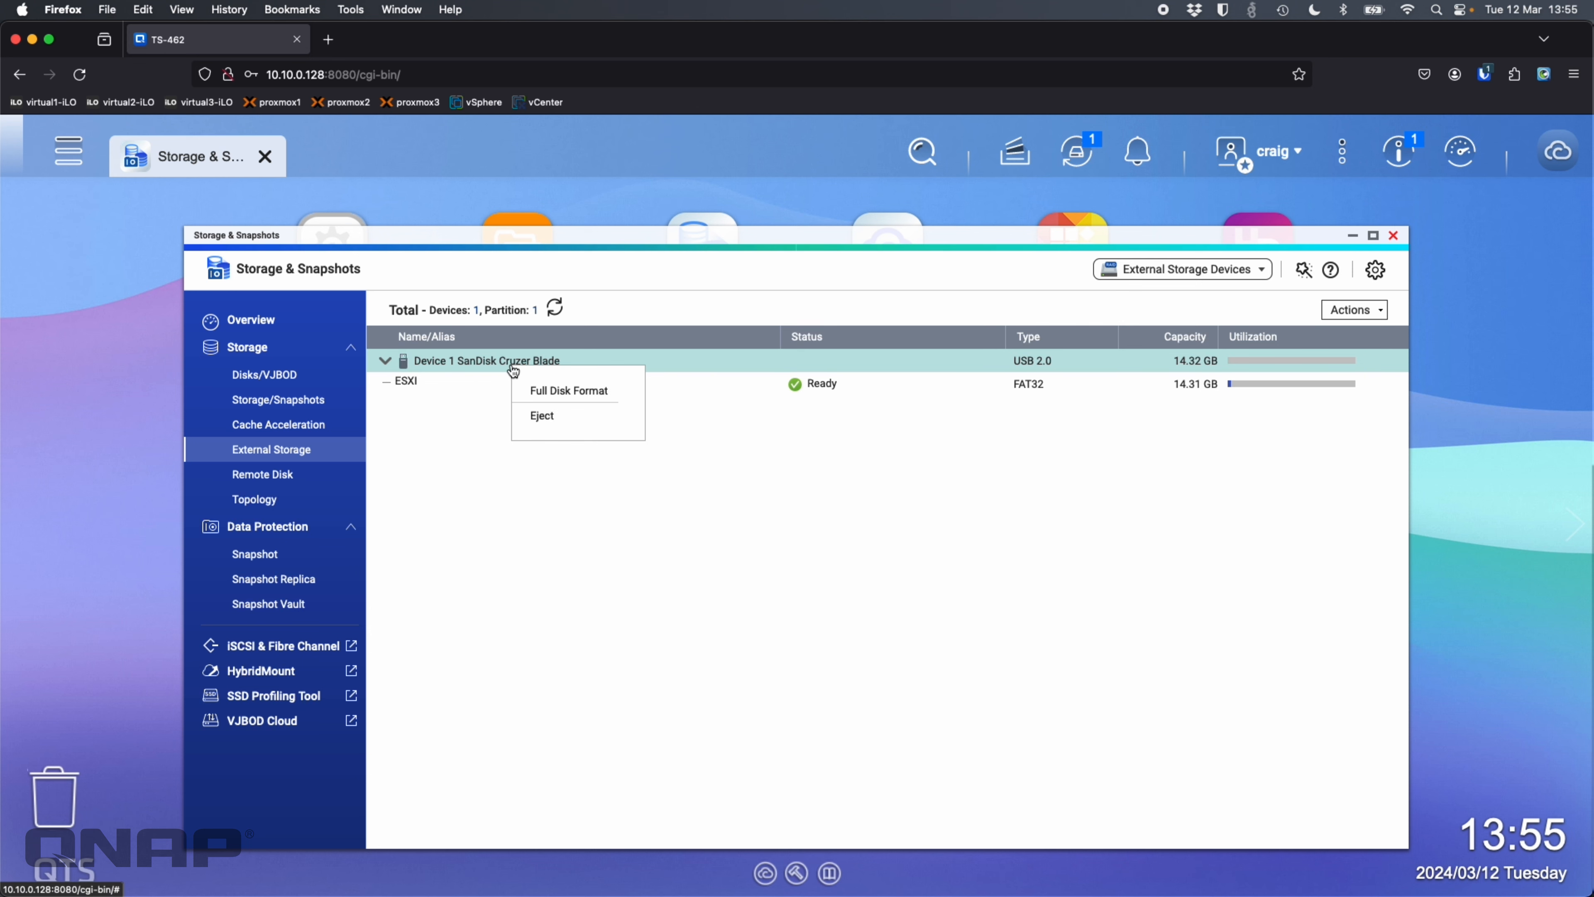
pyautogui.click(546, 386)
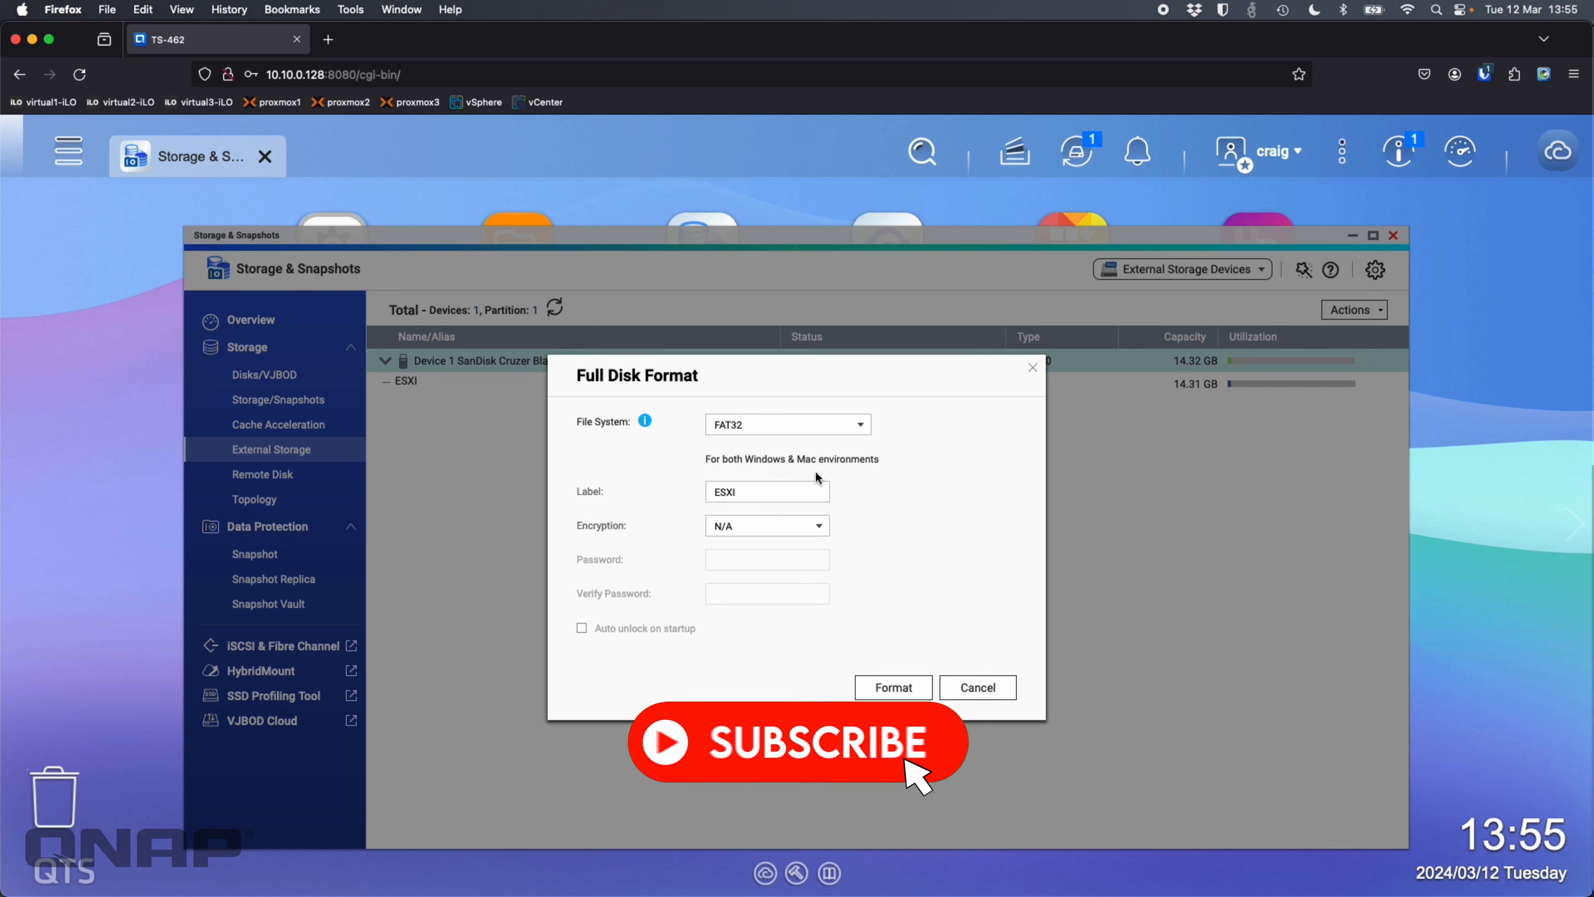
# Step: Examine the full disk format's file system choices including exFAT, plus the label and encryption options, and cancel without formatting
pyautogui.click(840, 429)
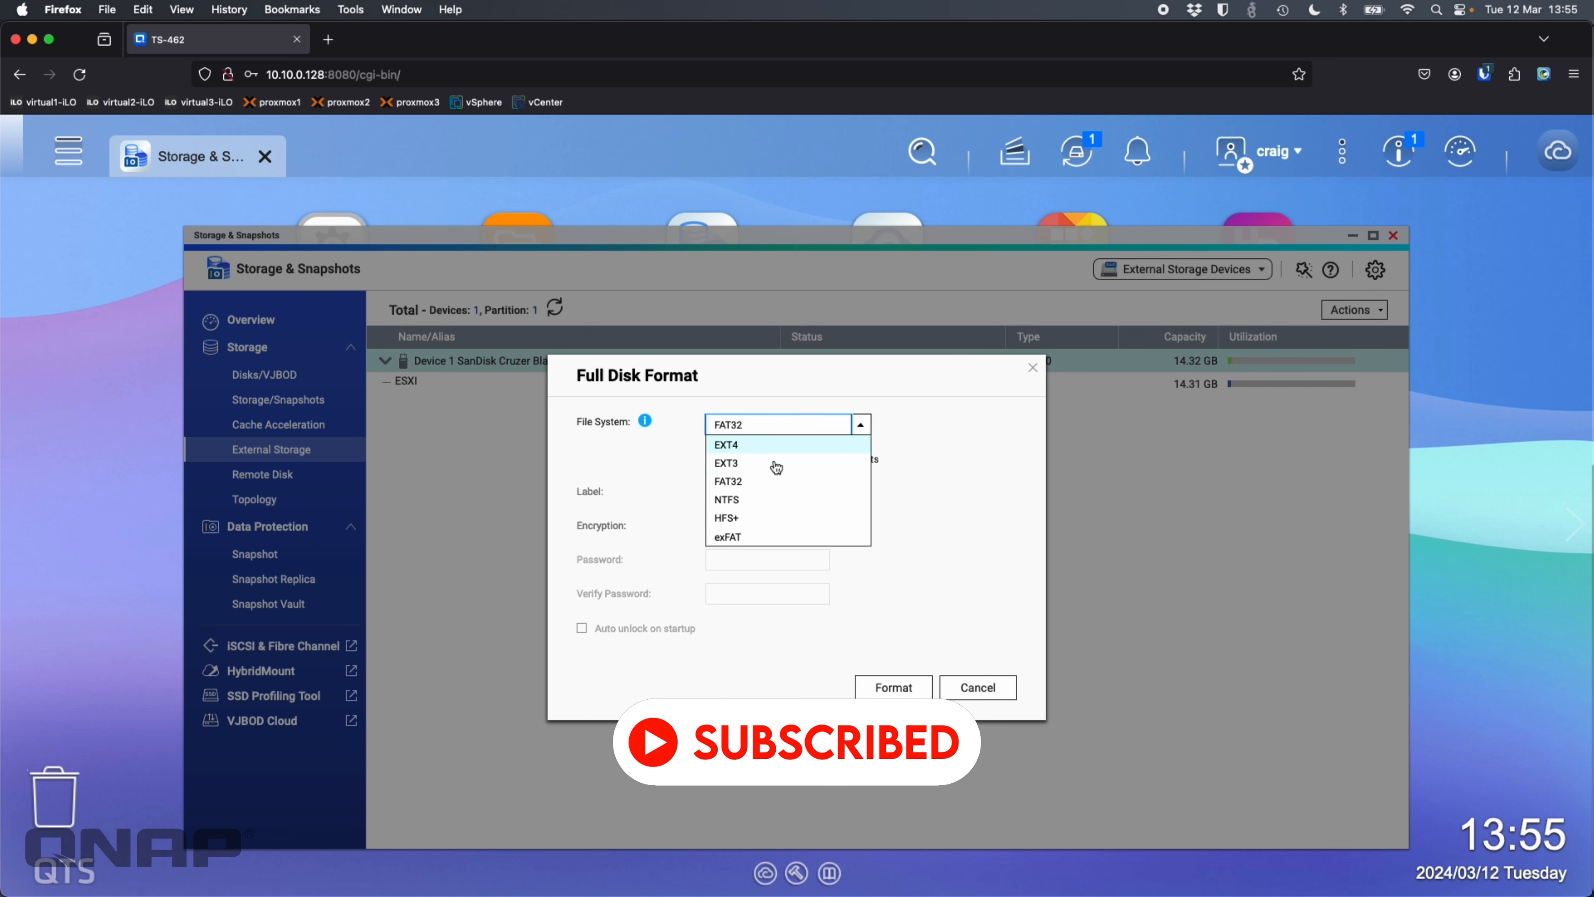
pyautogui.click(771, 537)
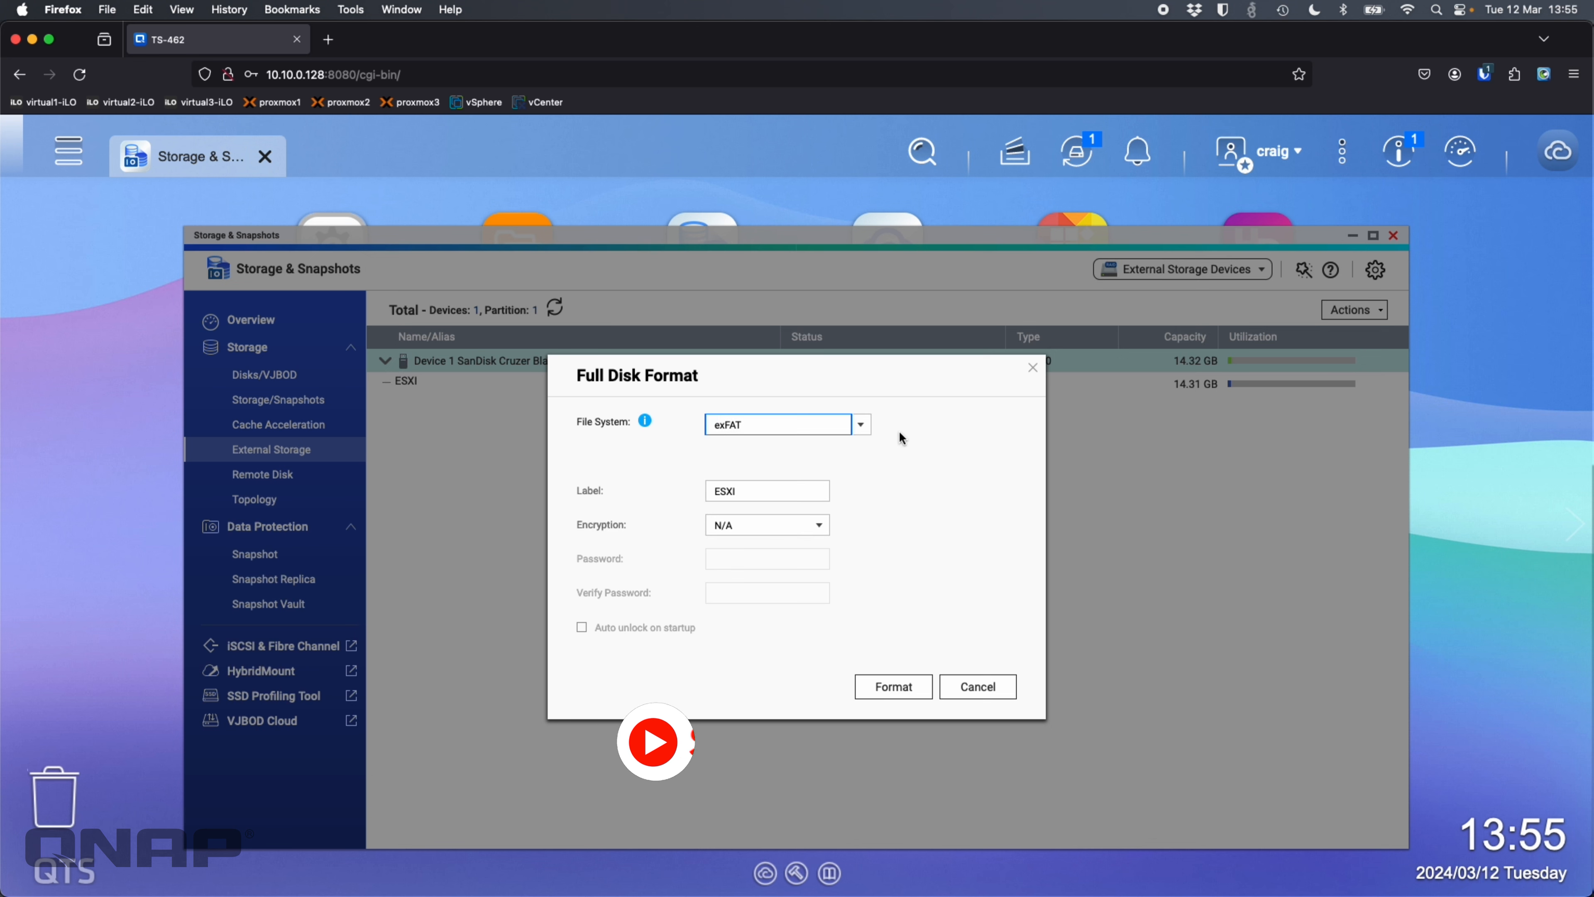
pyautogui.click(809, 434)
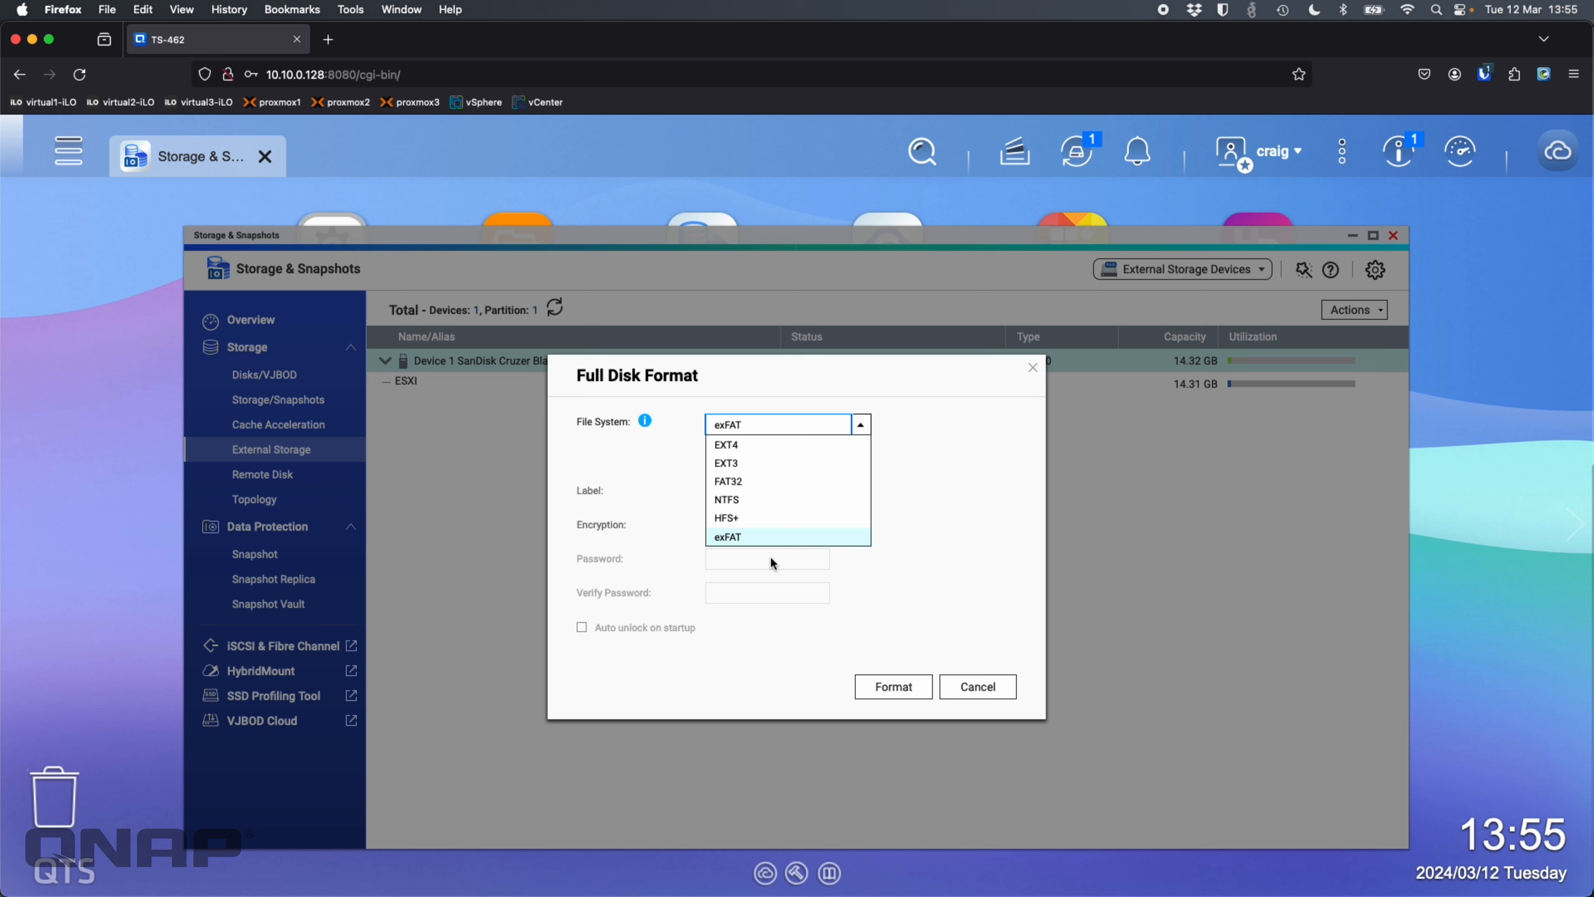
pyautogui.click(782, 538)
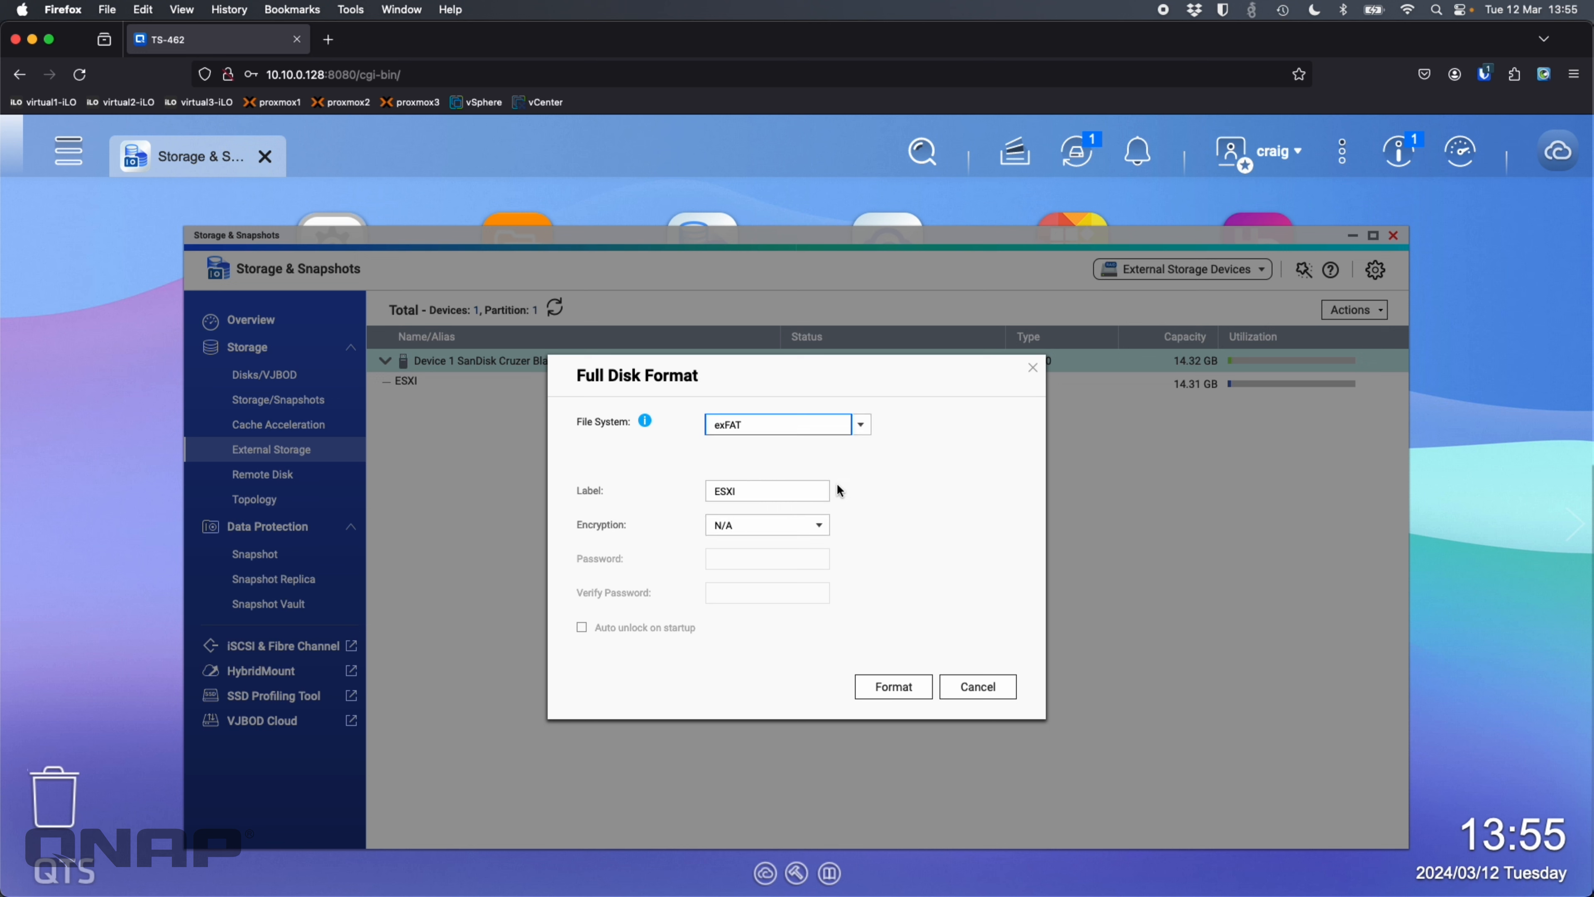
pyautogui.click(778, 494)
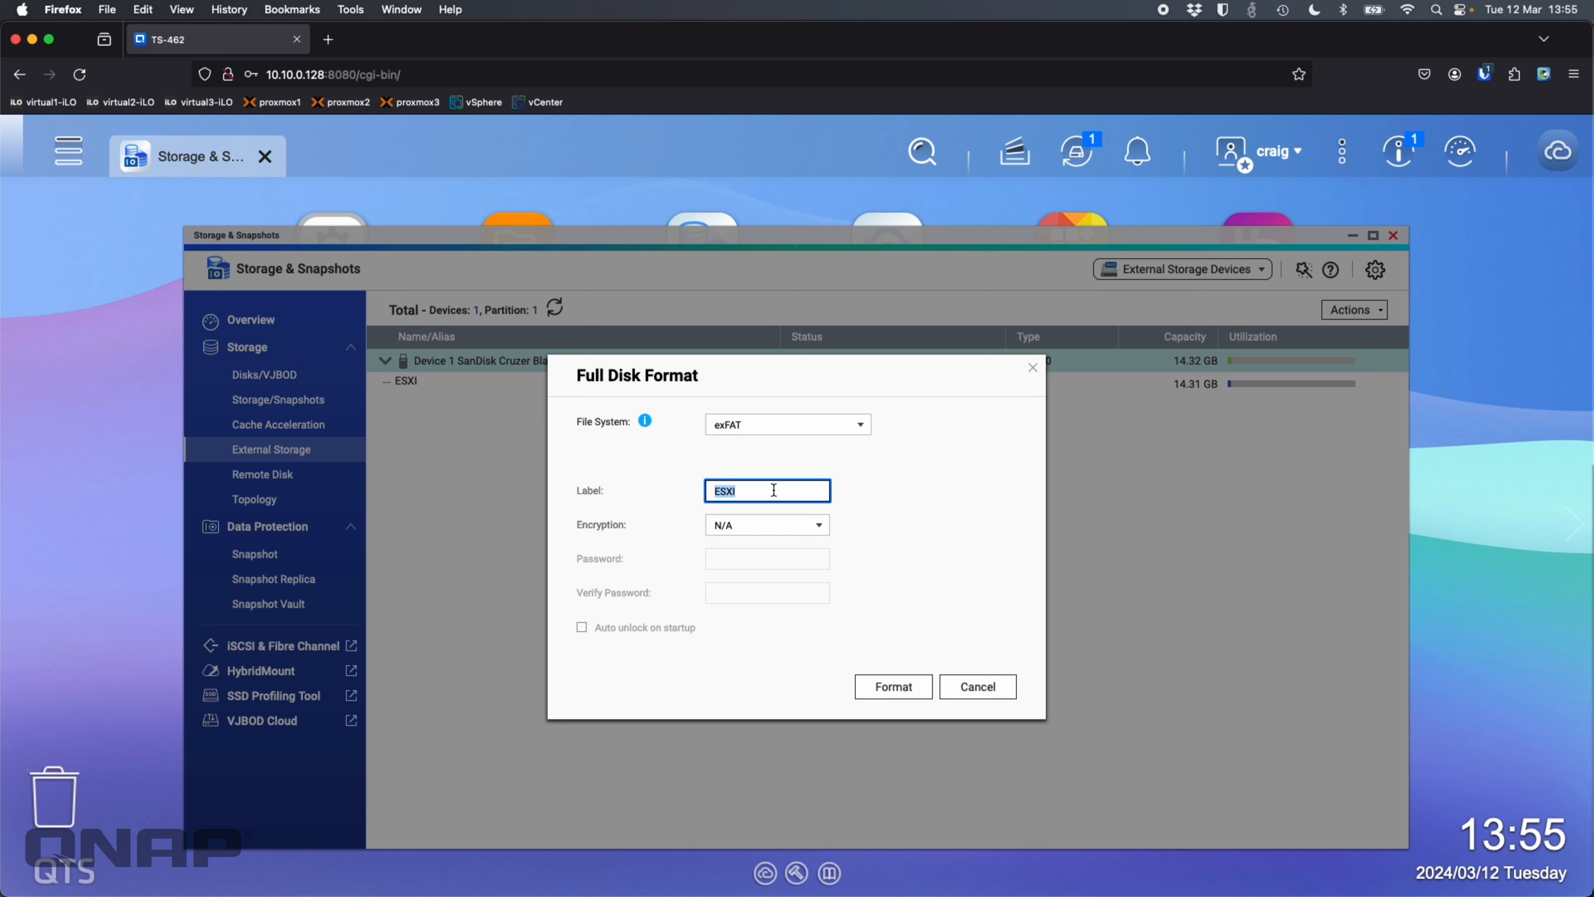
pyautogui.click(809, 522)
pyautogui.click(916, 501)
pyautogui.click(978, 686)
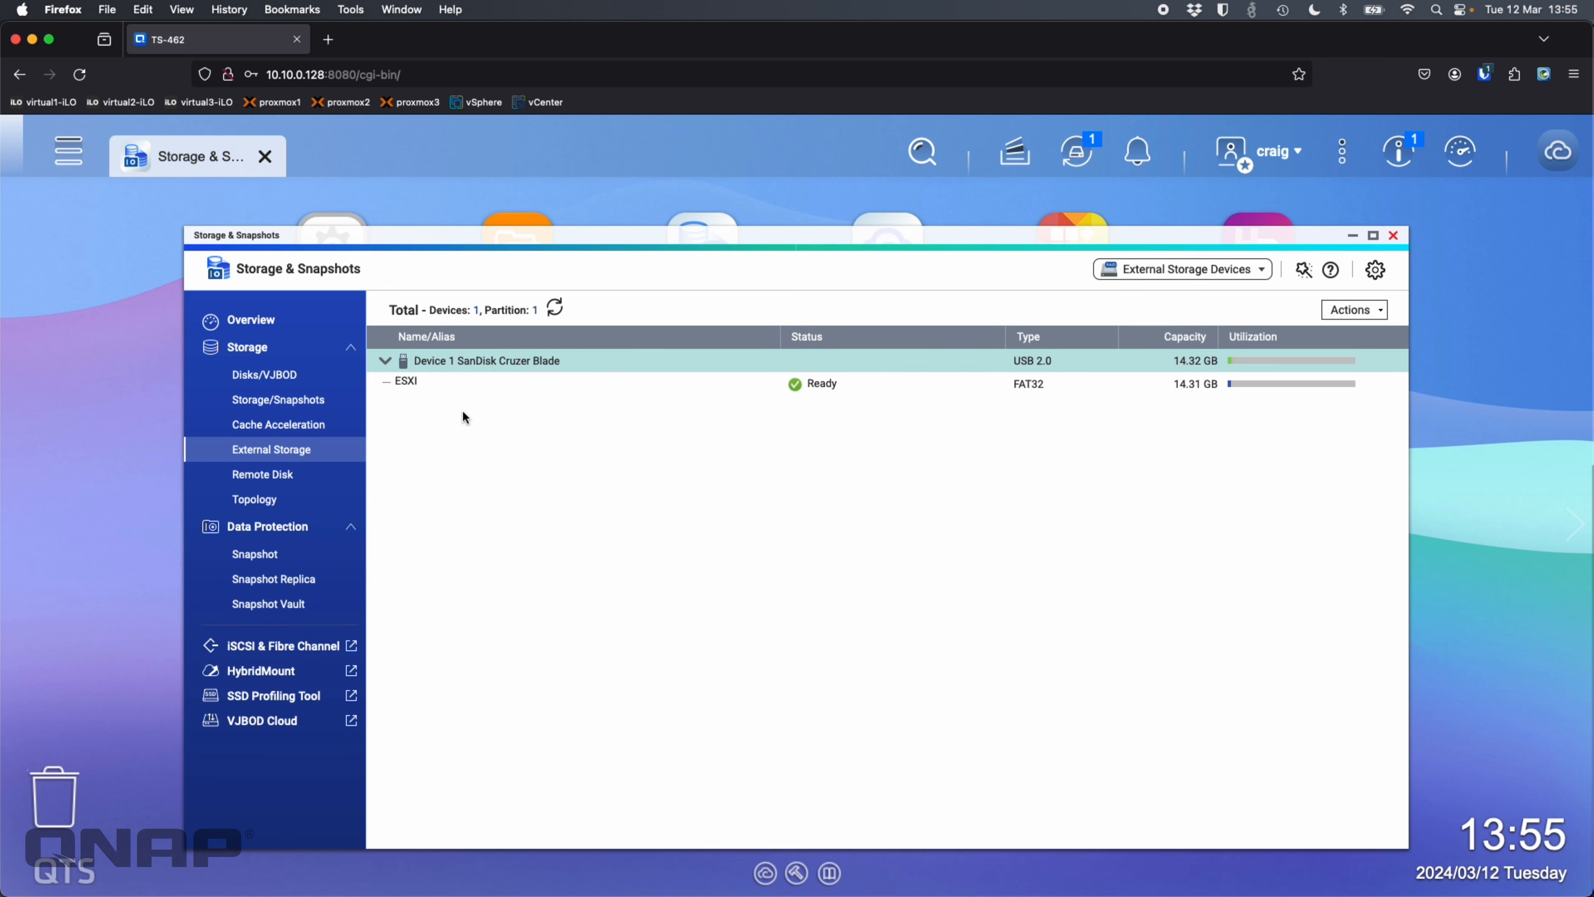
# Step: Review the ESXI partition's storage information and its available actions, and close Storage & Snapshots
pyautogui.click(462, 383)
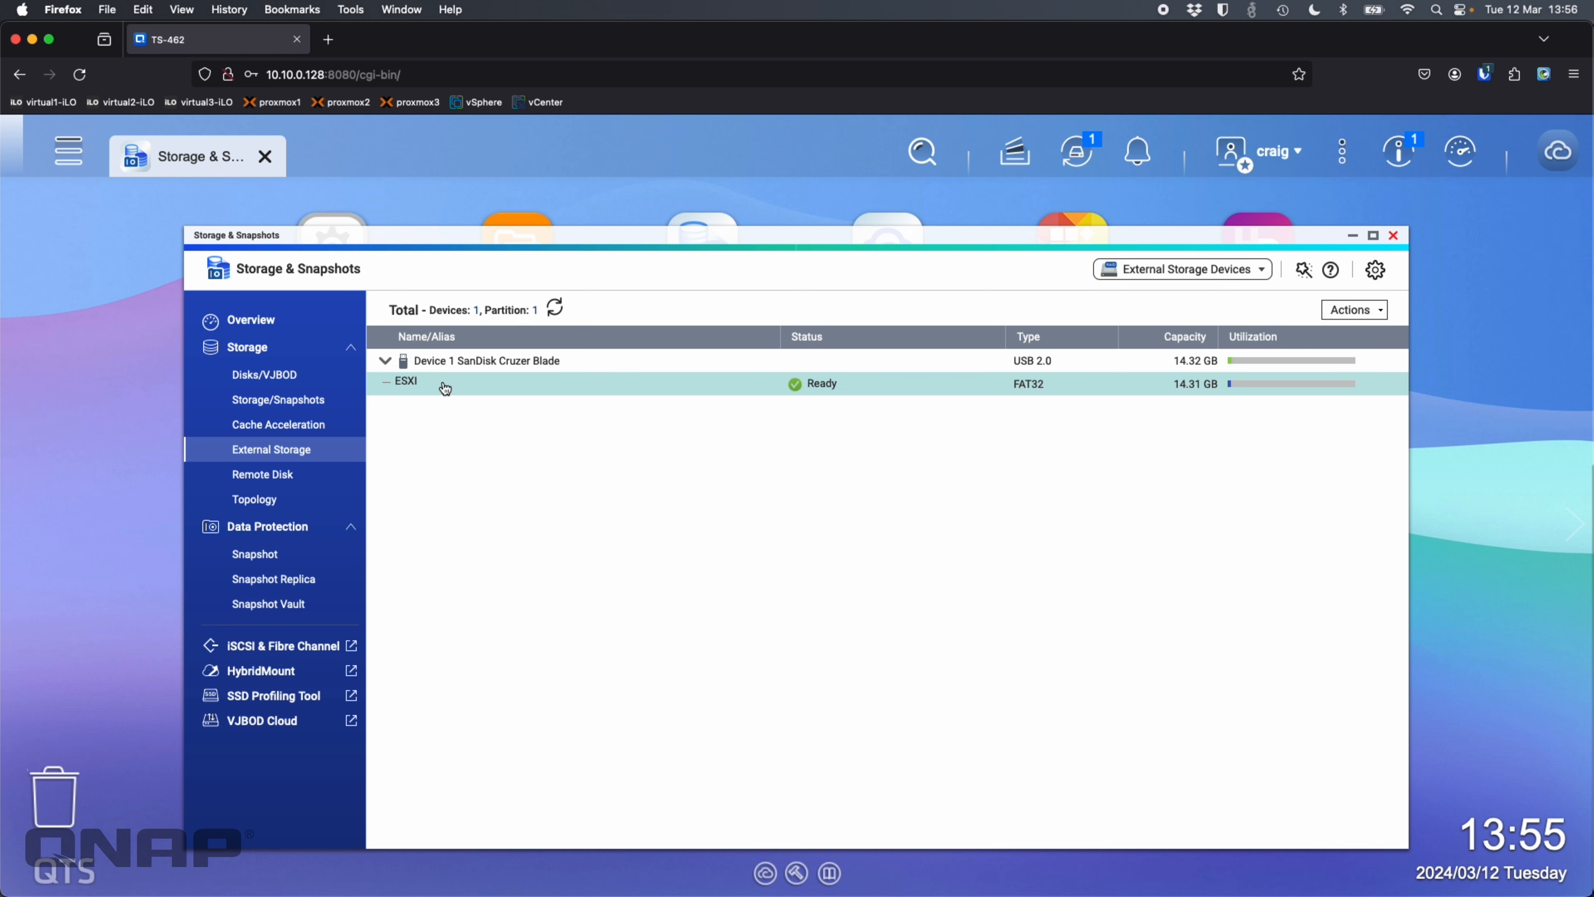
pyautogui.rightClick(445, 388)
pyautogui.click(501, 409)
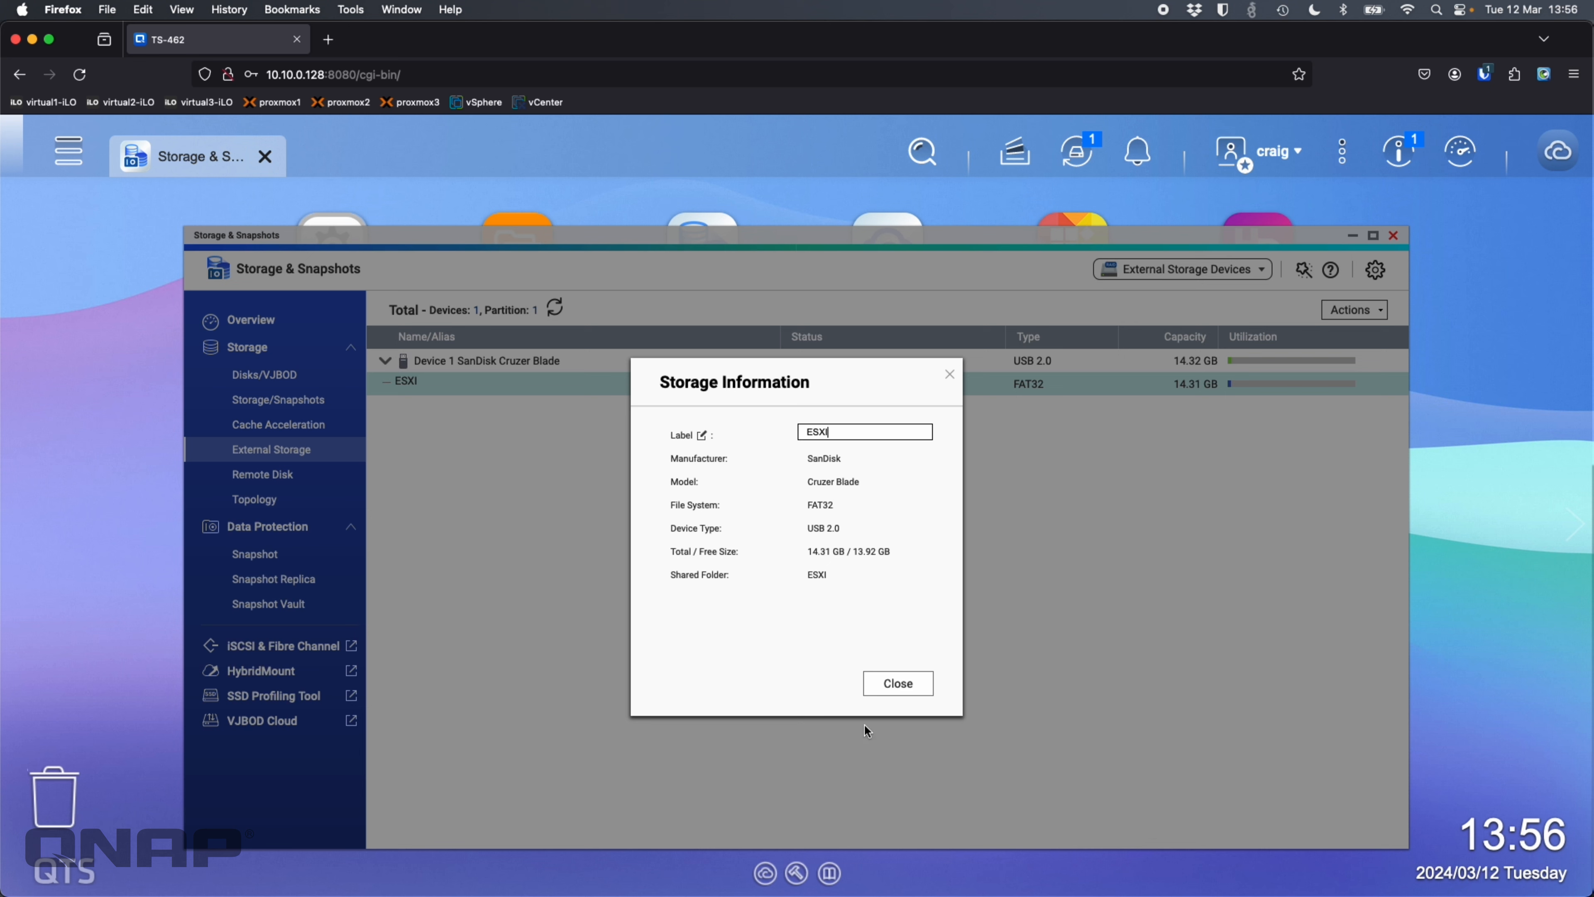
pyautogui.click(907, 683)
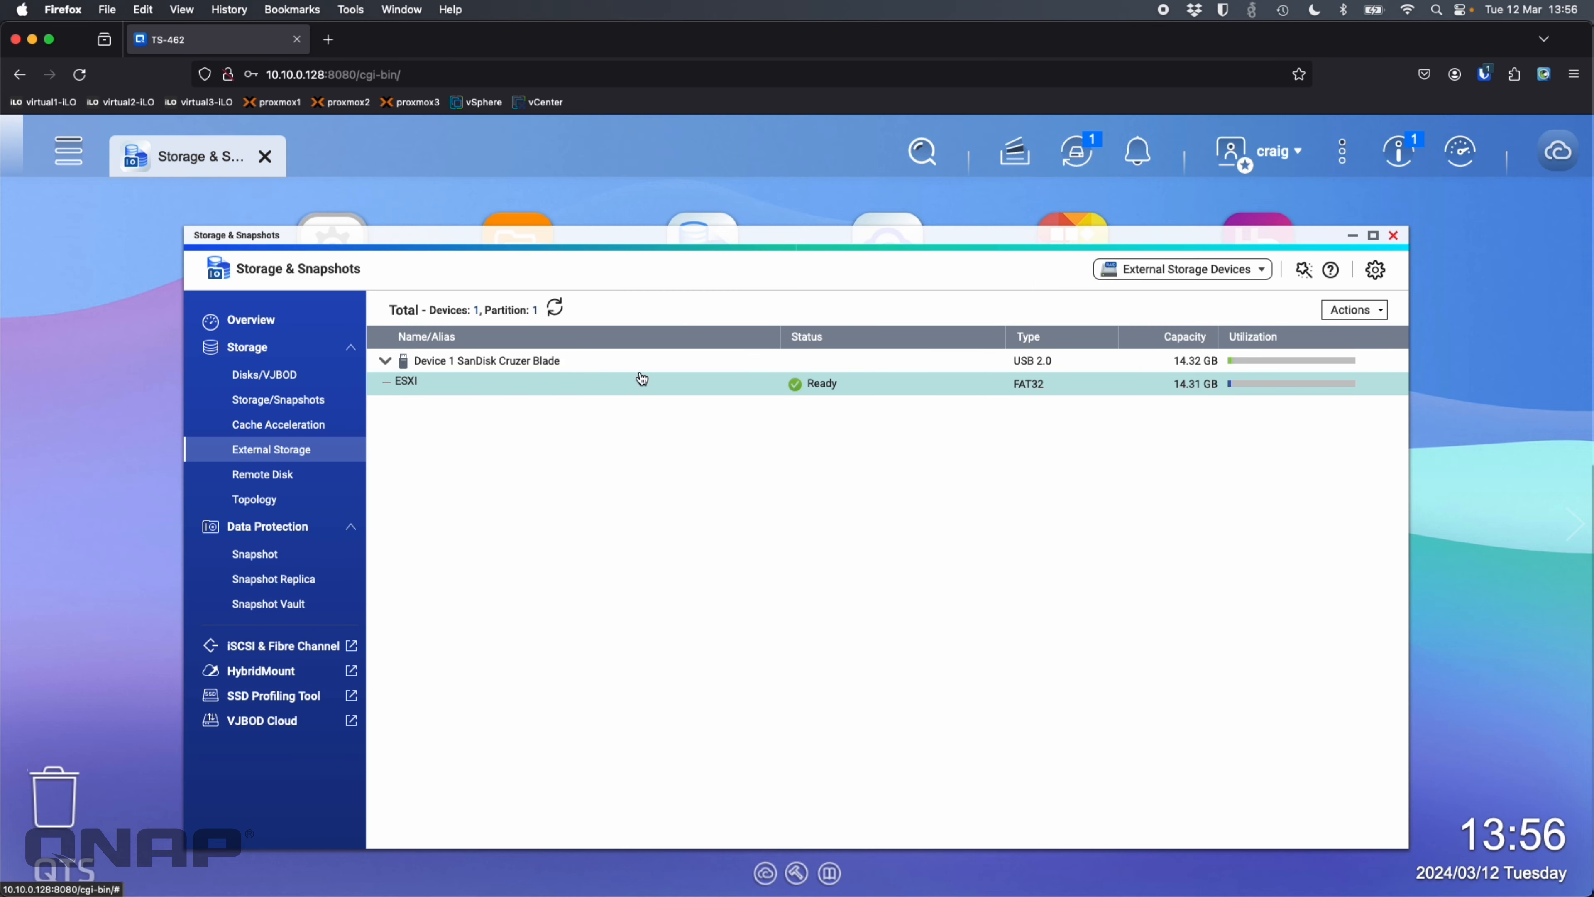
pyautogui.rightClick(566, 387)
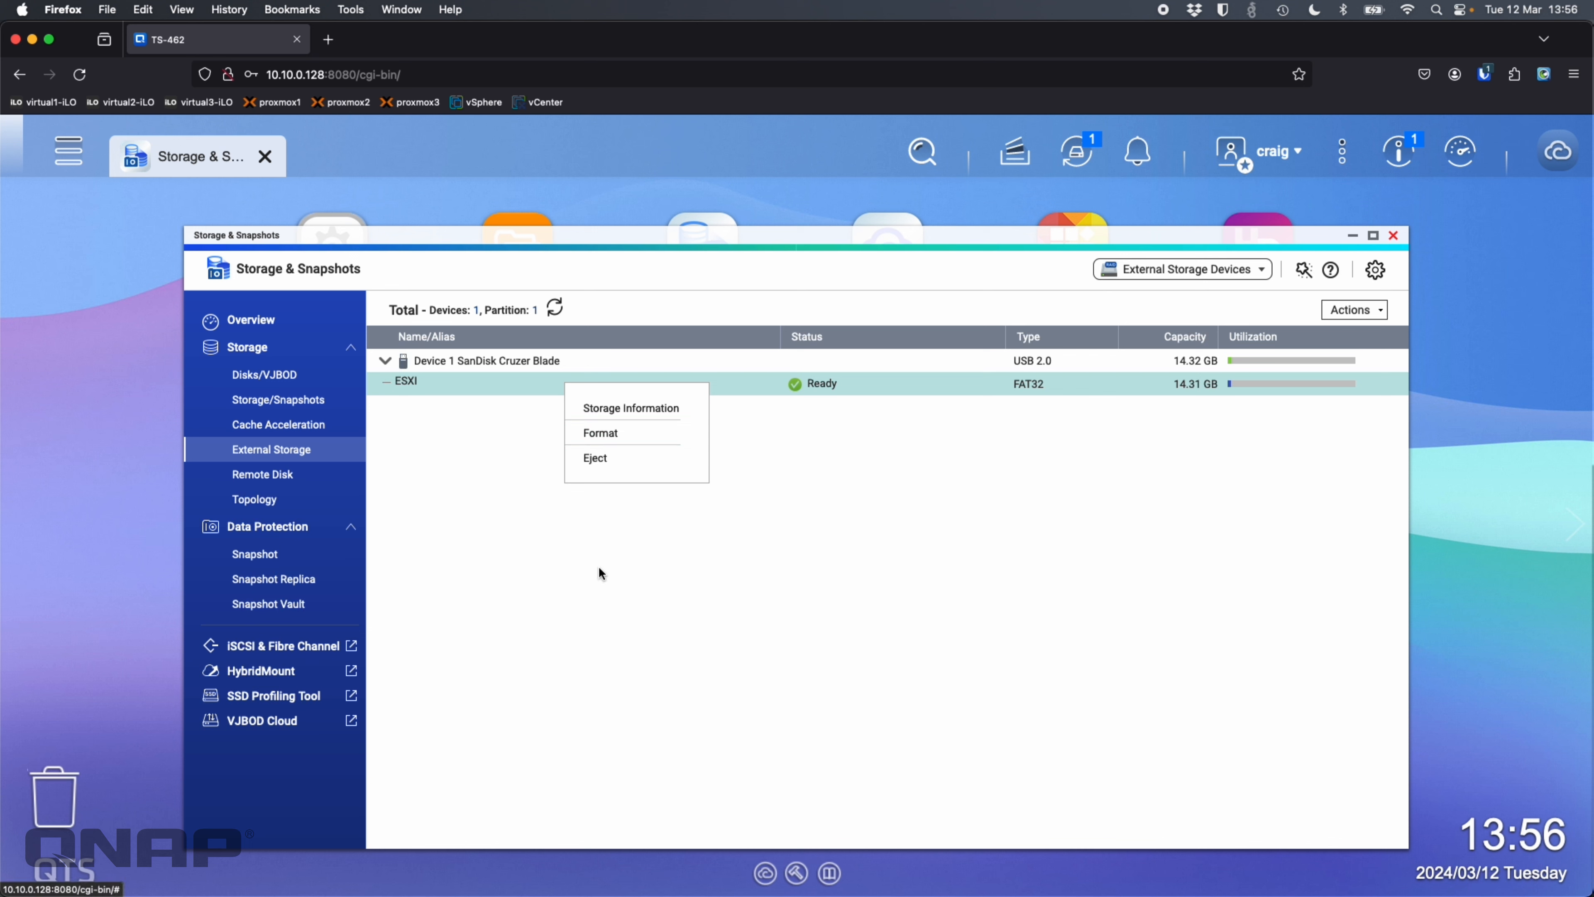
pyautogui.click(587, 607)
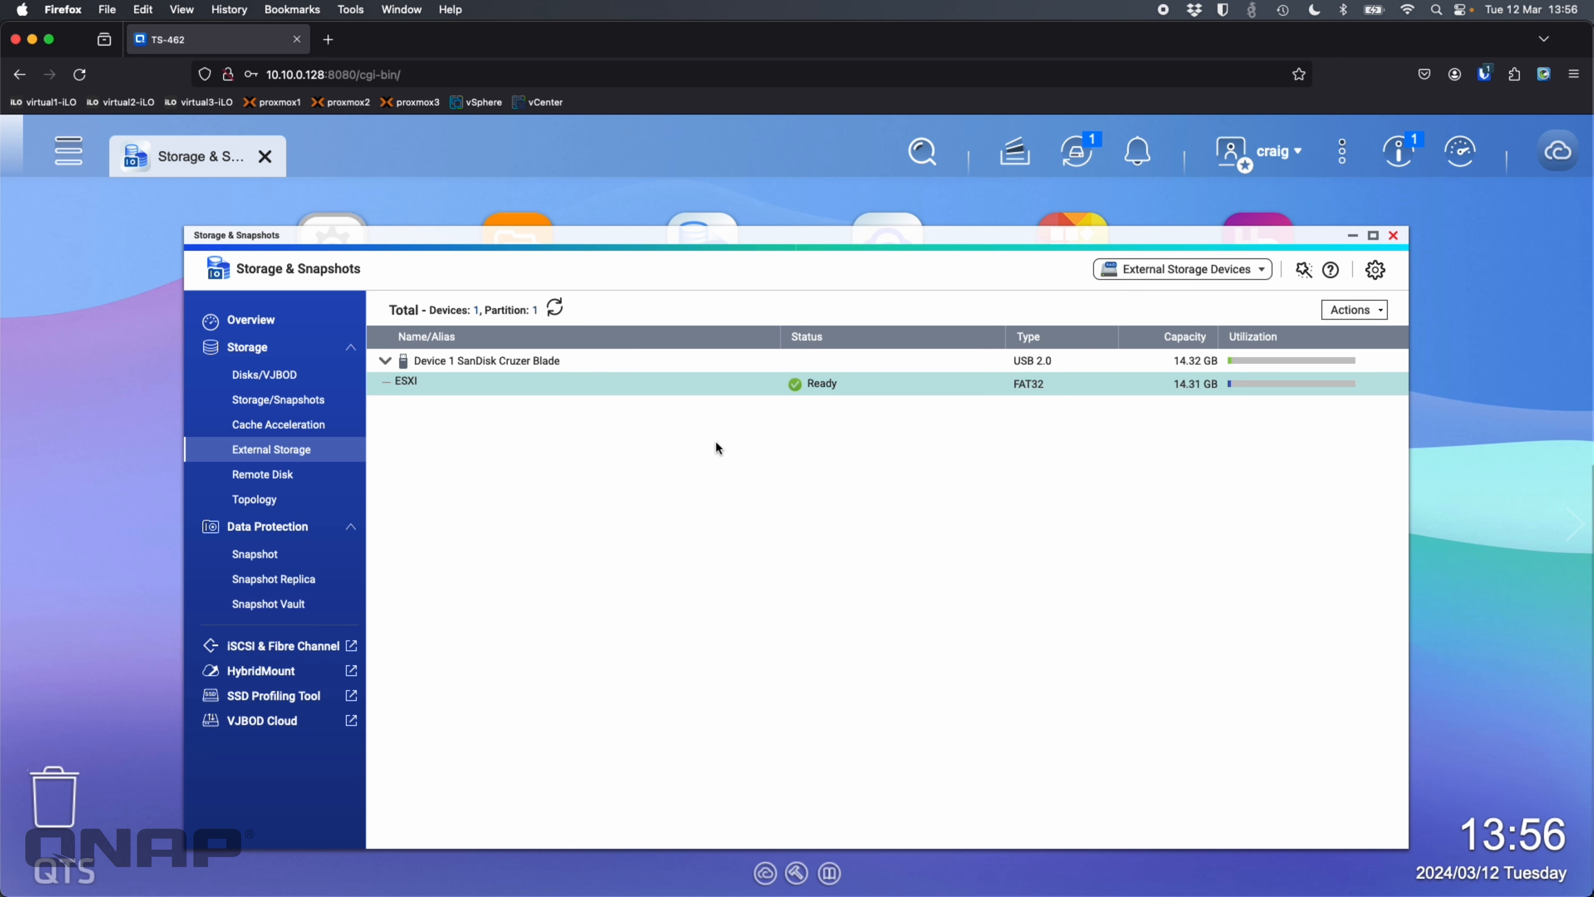
pyautogui.click(1393, 235)
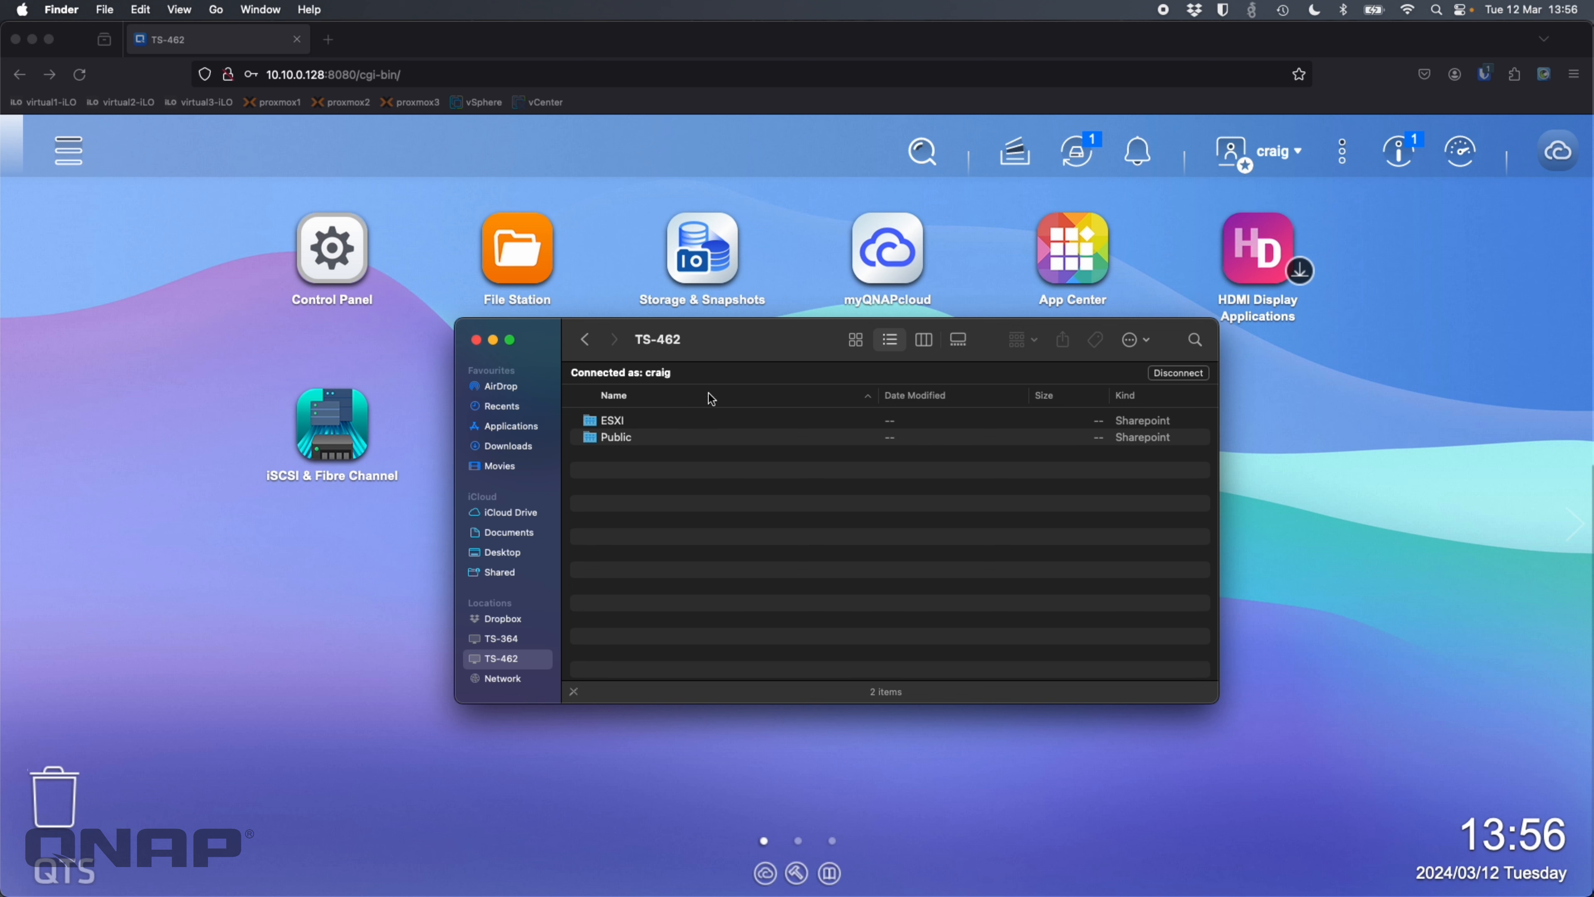
# Step: Show the NAS shared folders in Control Panel and move the Finder window out of the way
pyautogui.click(347, 287)
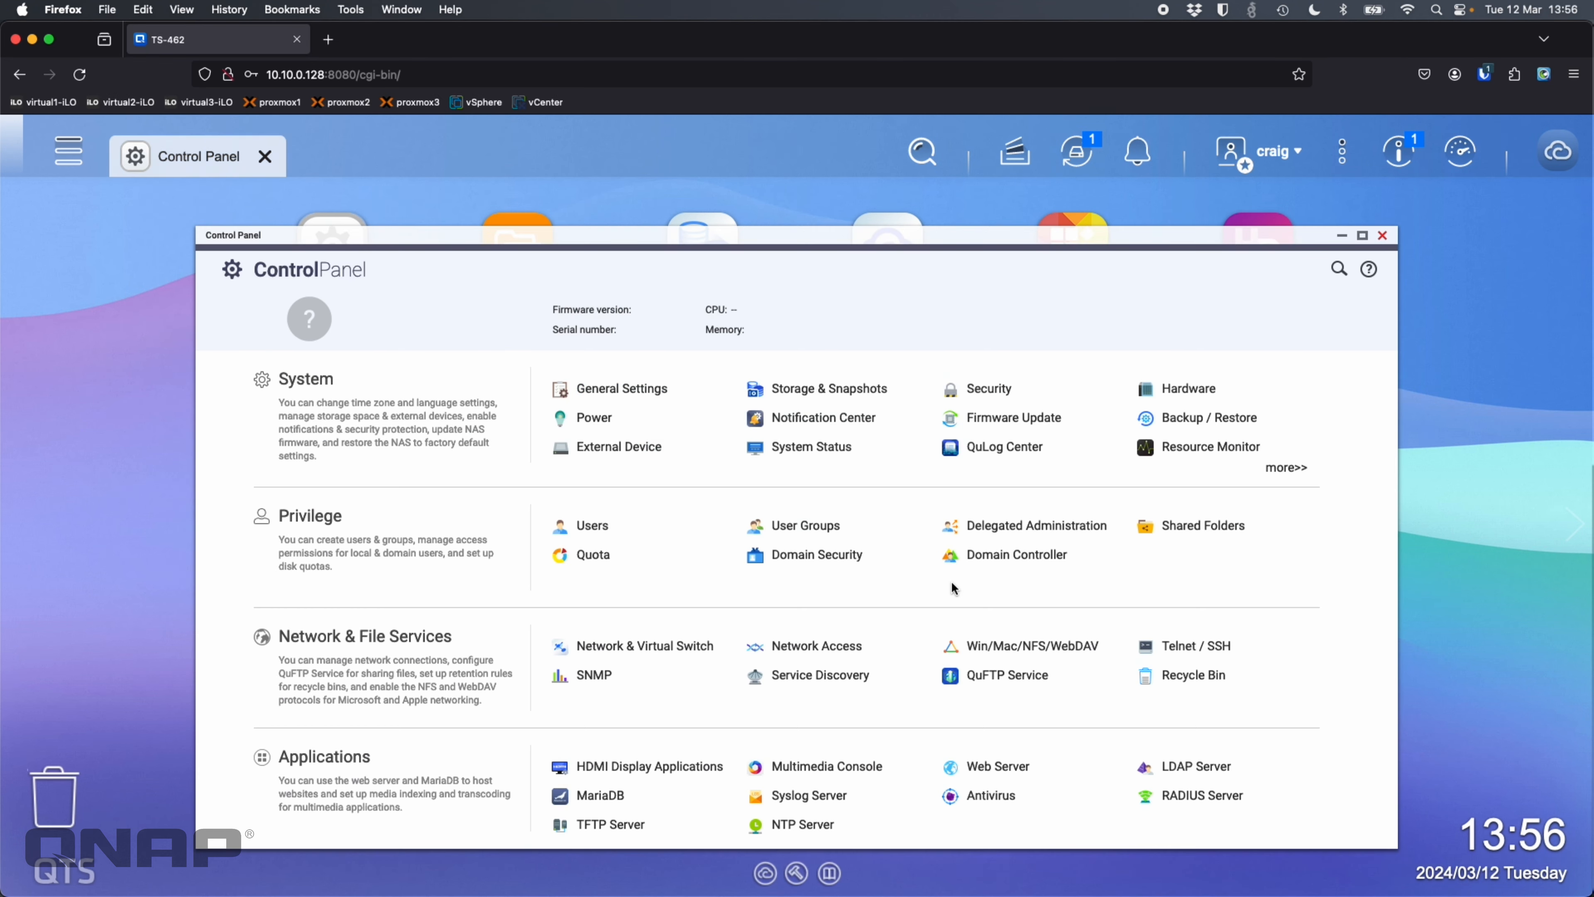
pyautogui.click(1204, 522)
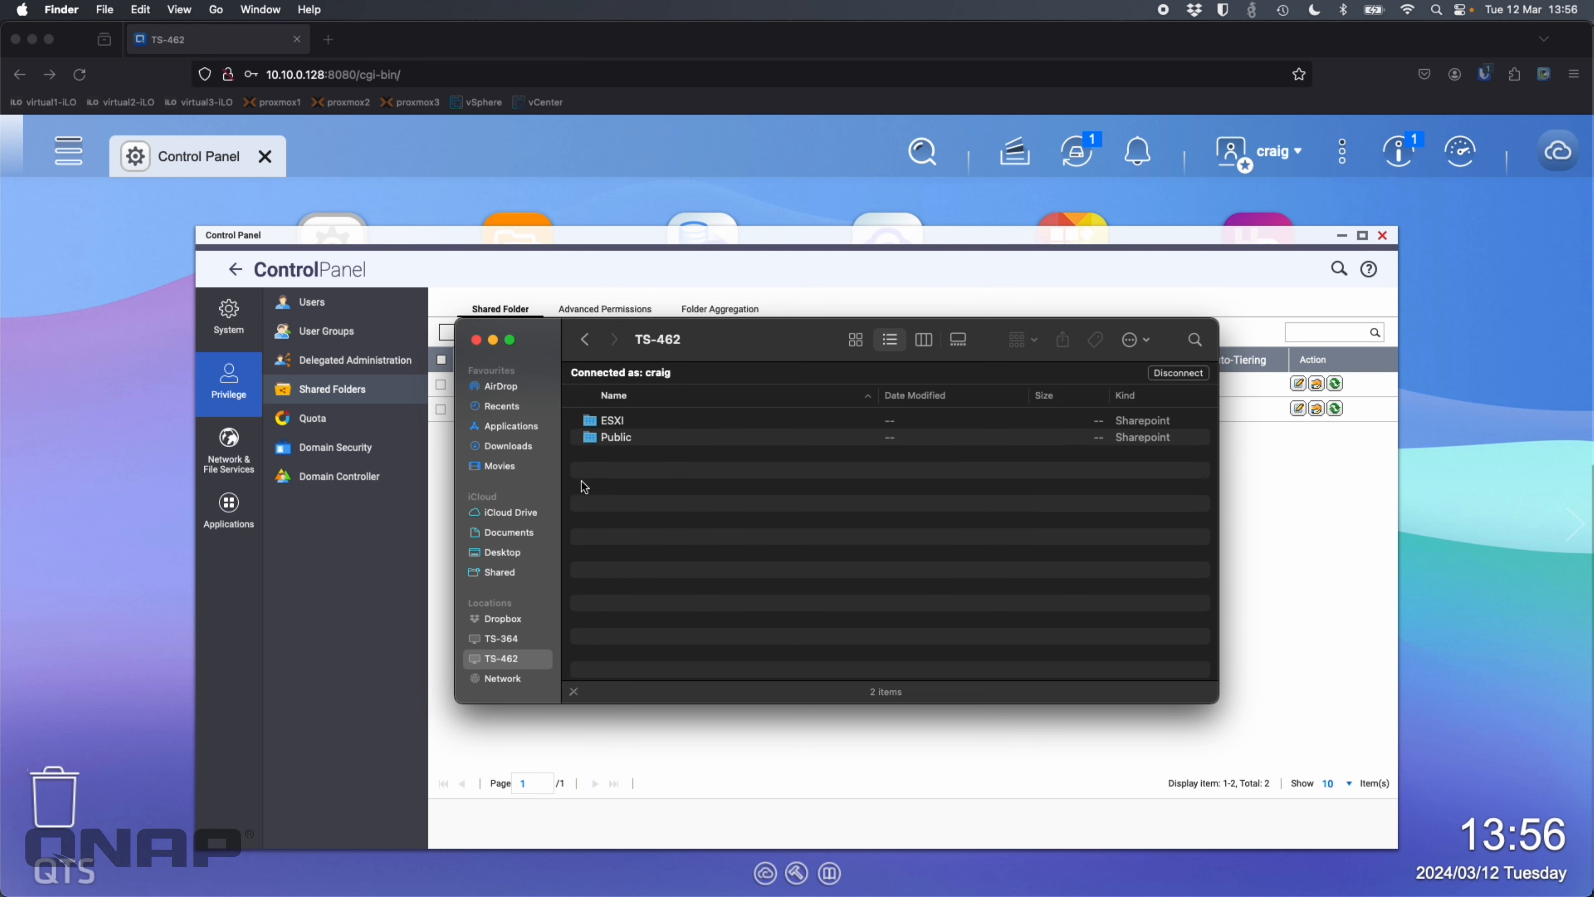
pyautogui.moveTo(795, 348); pyautogui.dragTo(772, 896)
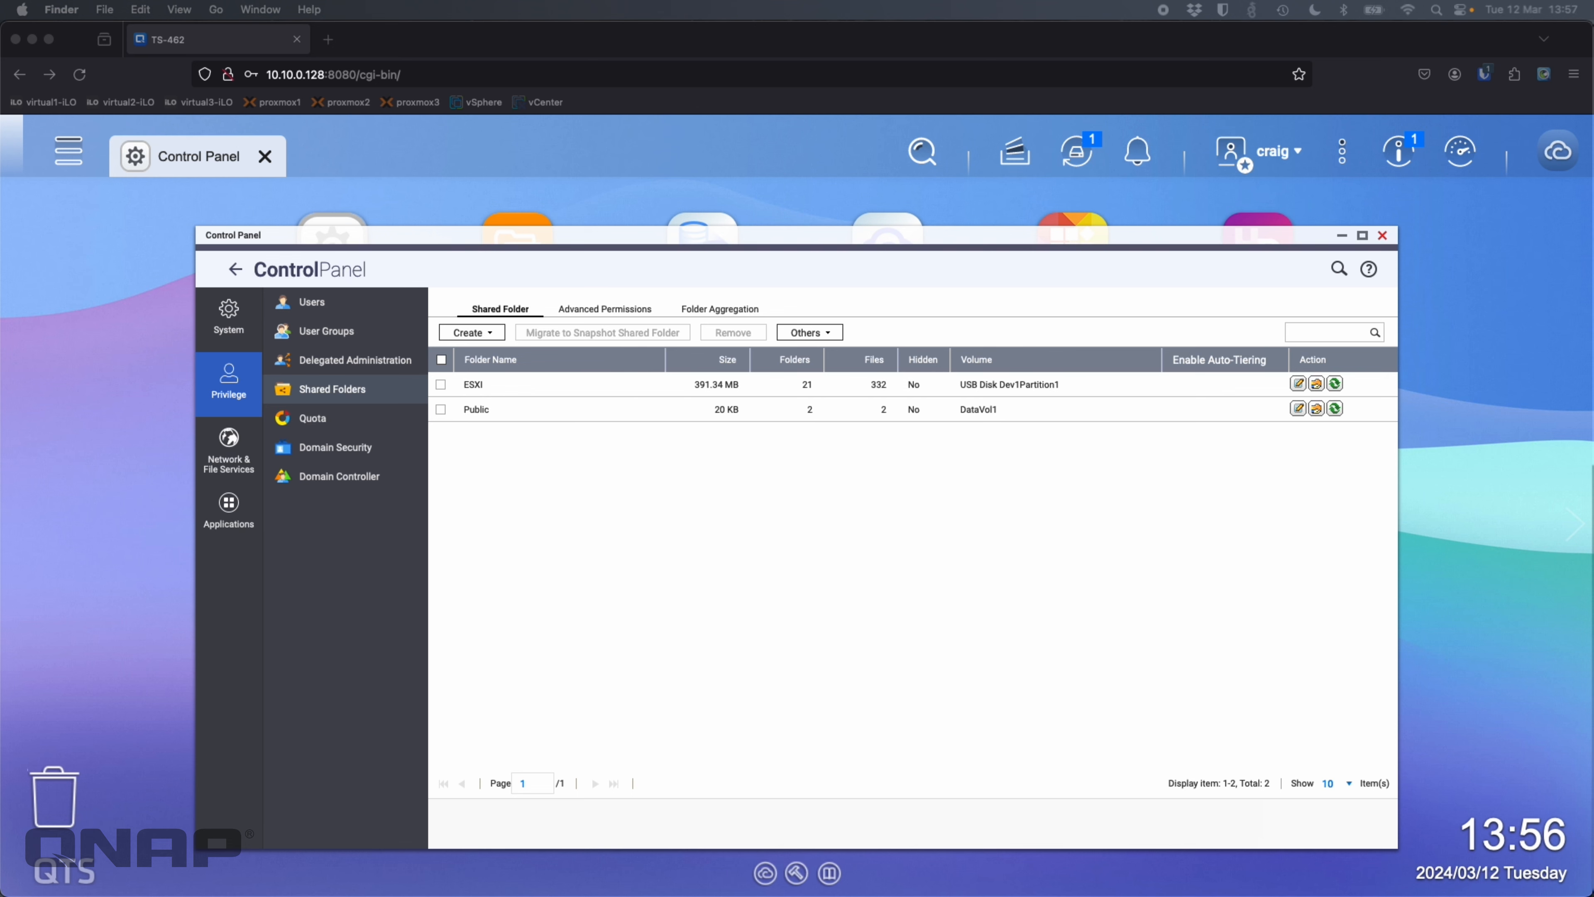
# Step: Switch to Finder to view the ESXI share's contents, return to the TS-462 share list, and minimise the window
pyautogui.moveTo(789, 895); pyautogui.dragTo(749, 327)
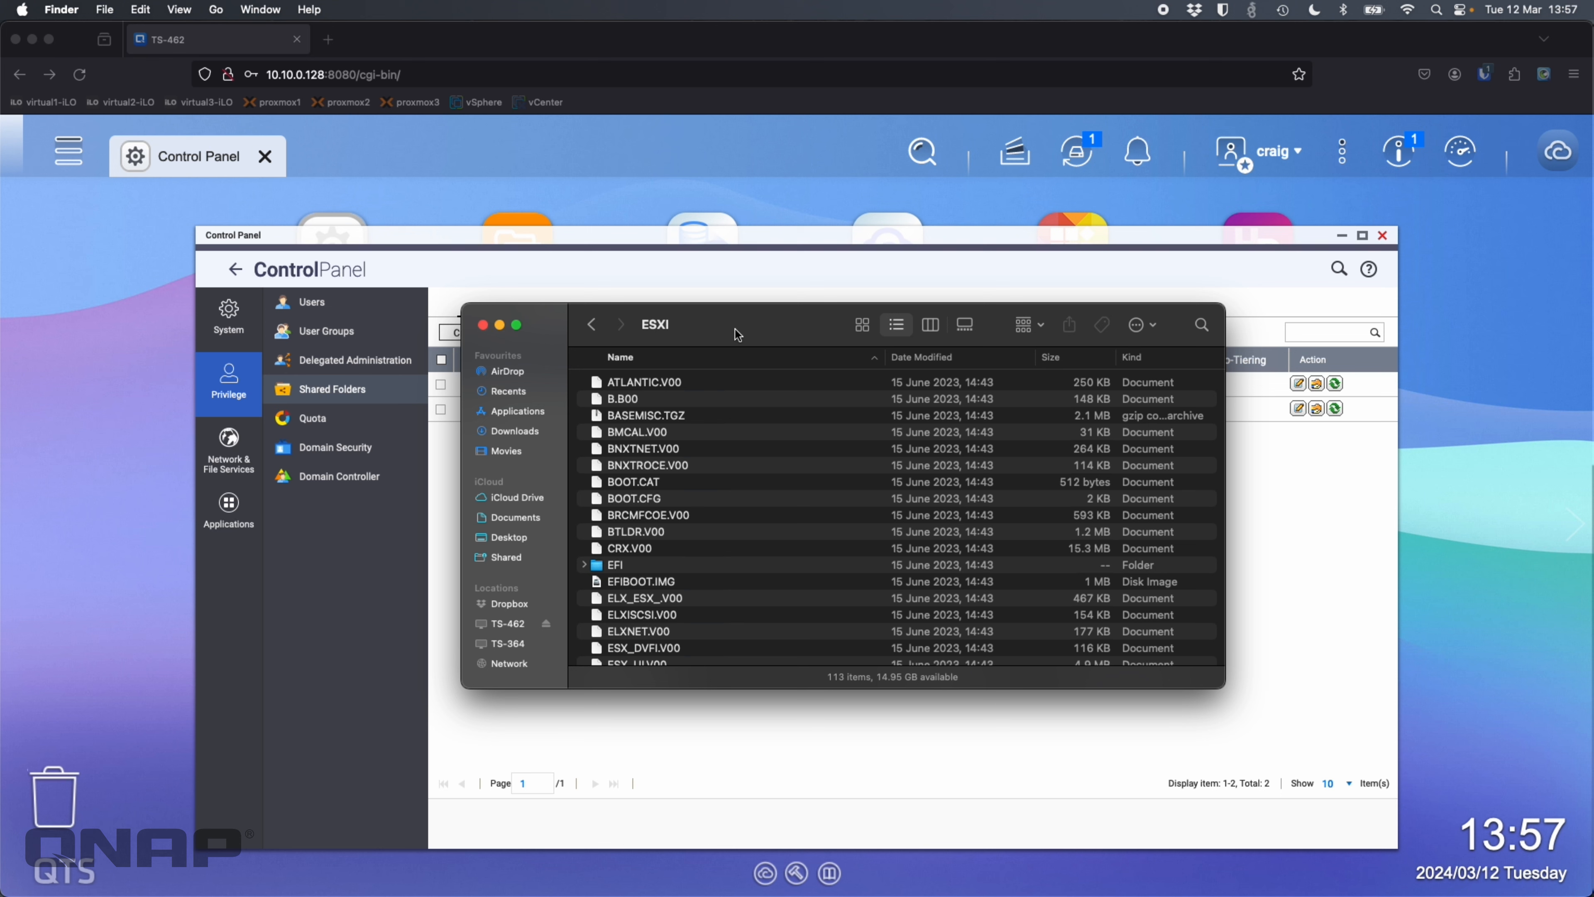
pyautogui.click(600, 326)
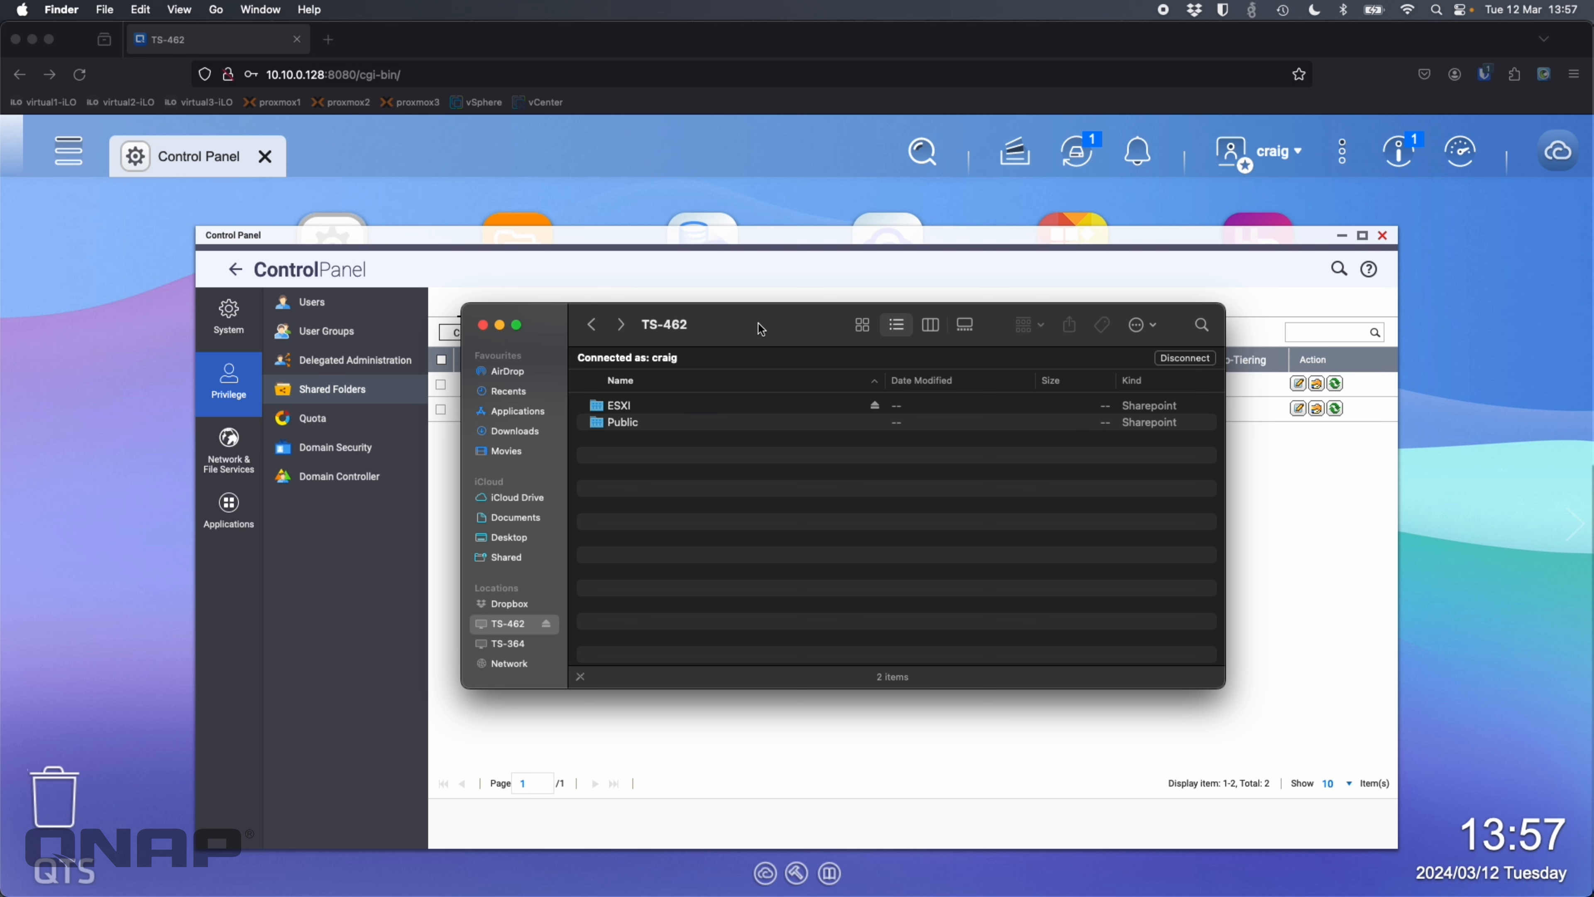
pyautogui.press('super+m')
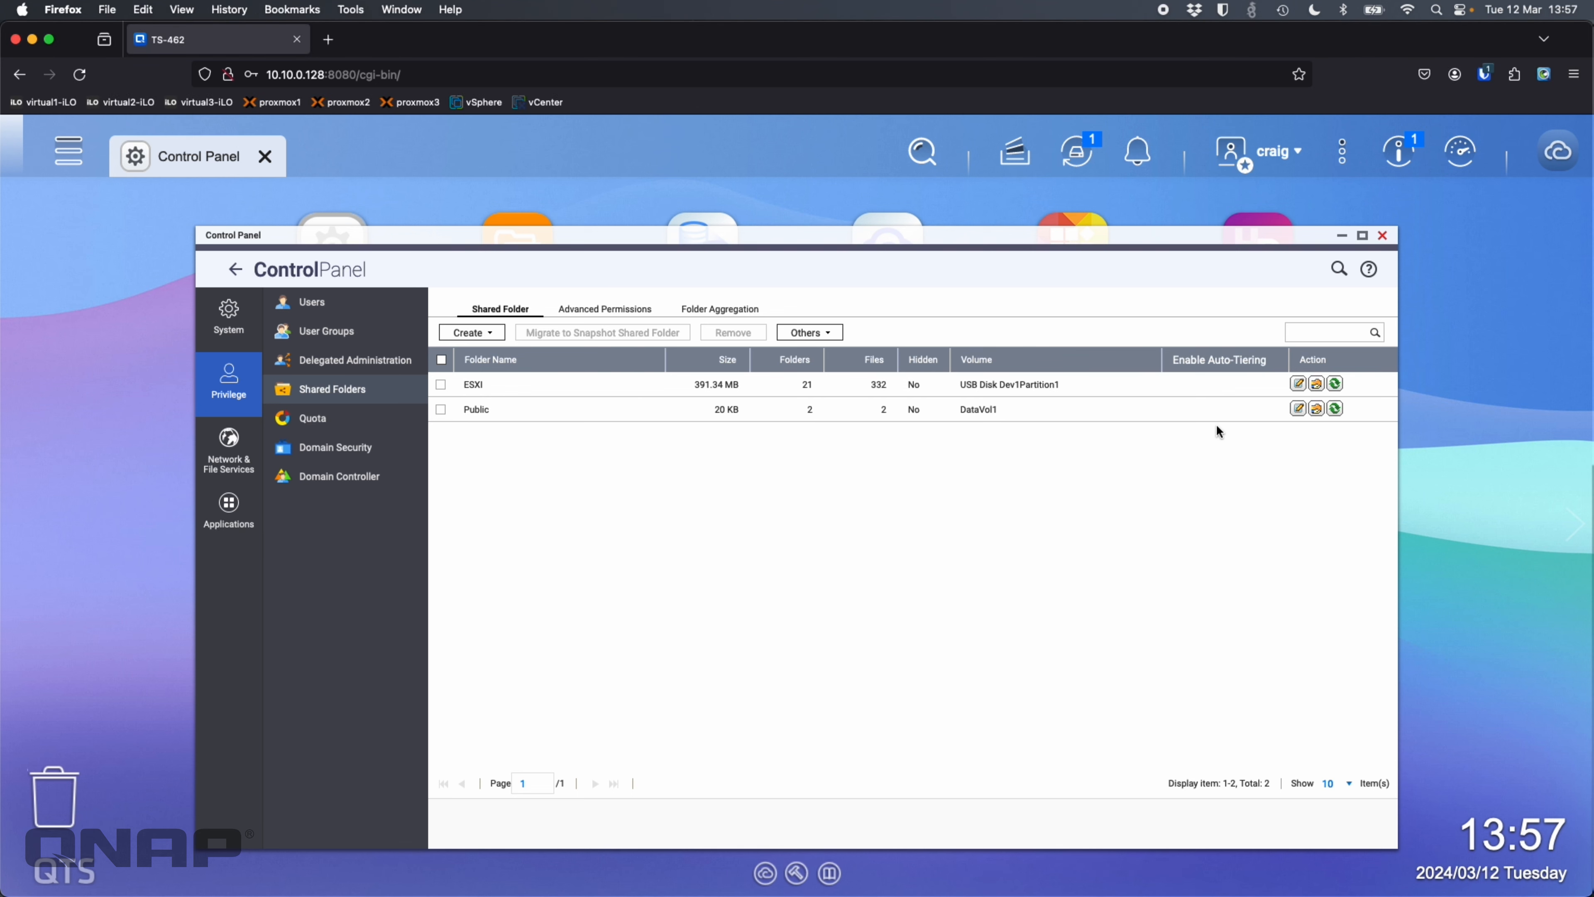
# Step: Review the user and group permissions of the ESXI shared folder and close the permission settings without changes
pyautogui.click(1316, 384)
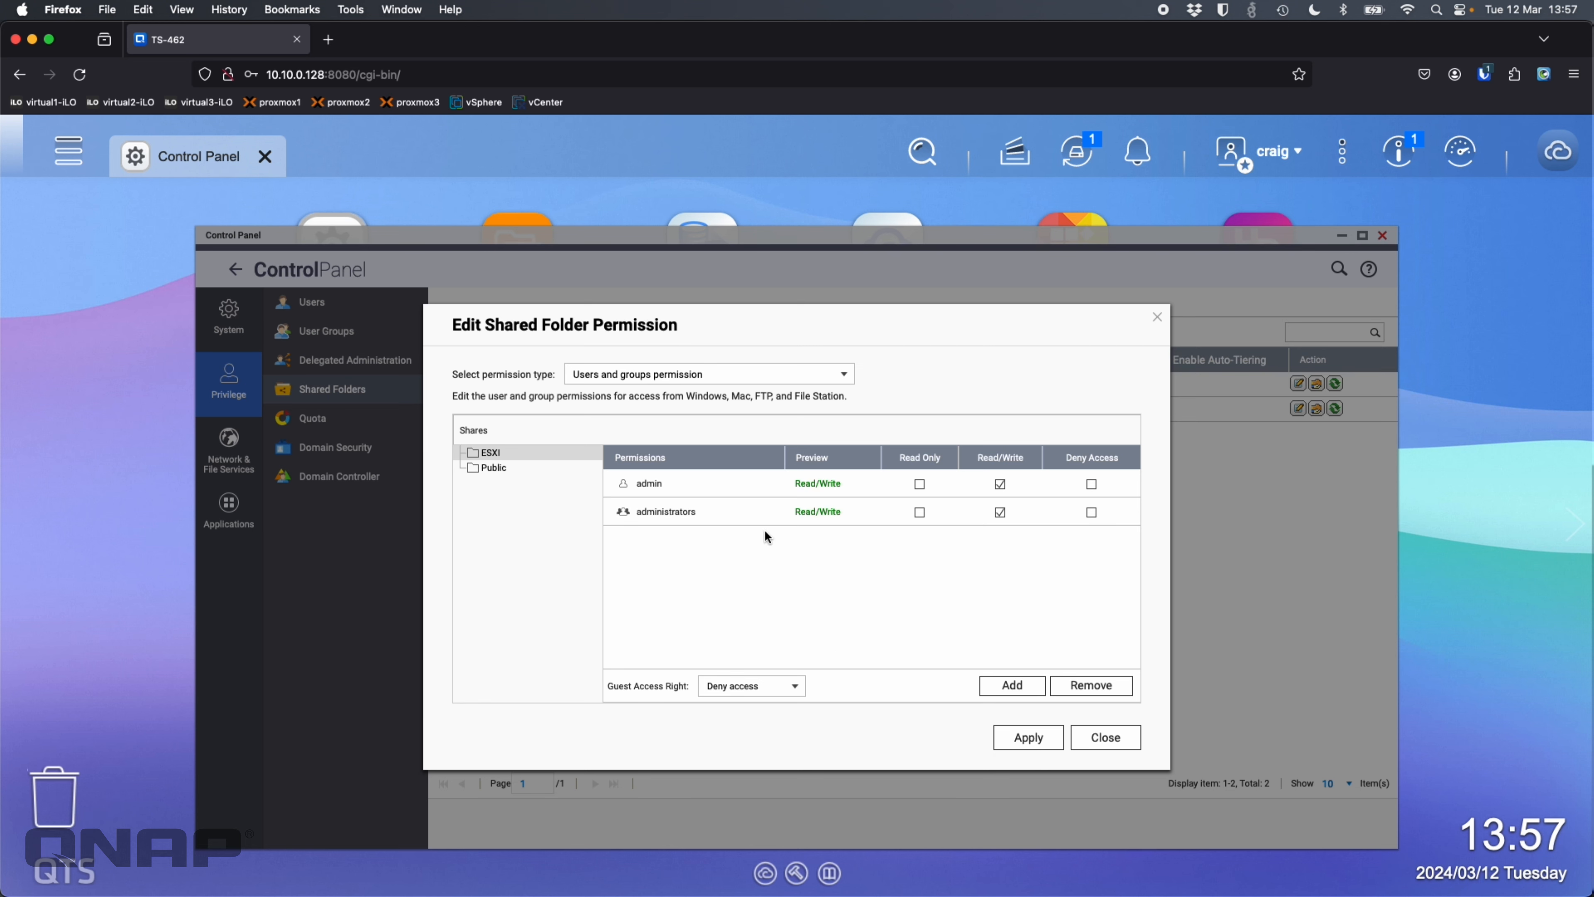
pyautogui.click(1105, 736)
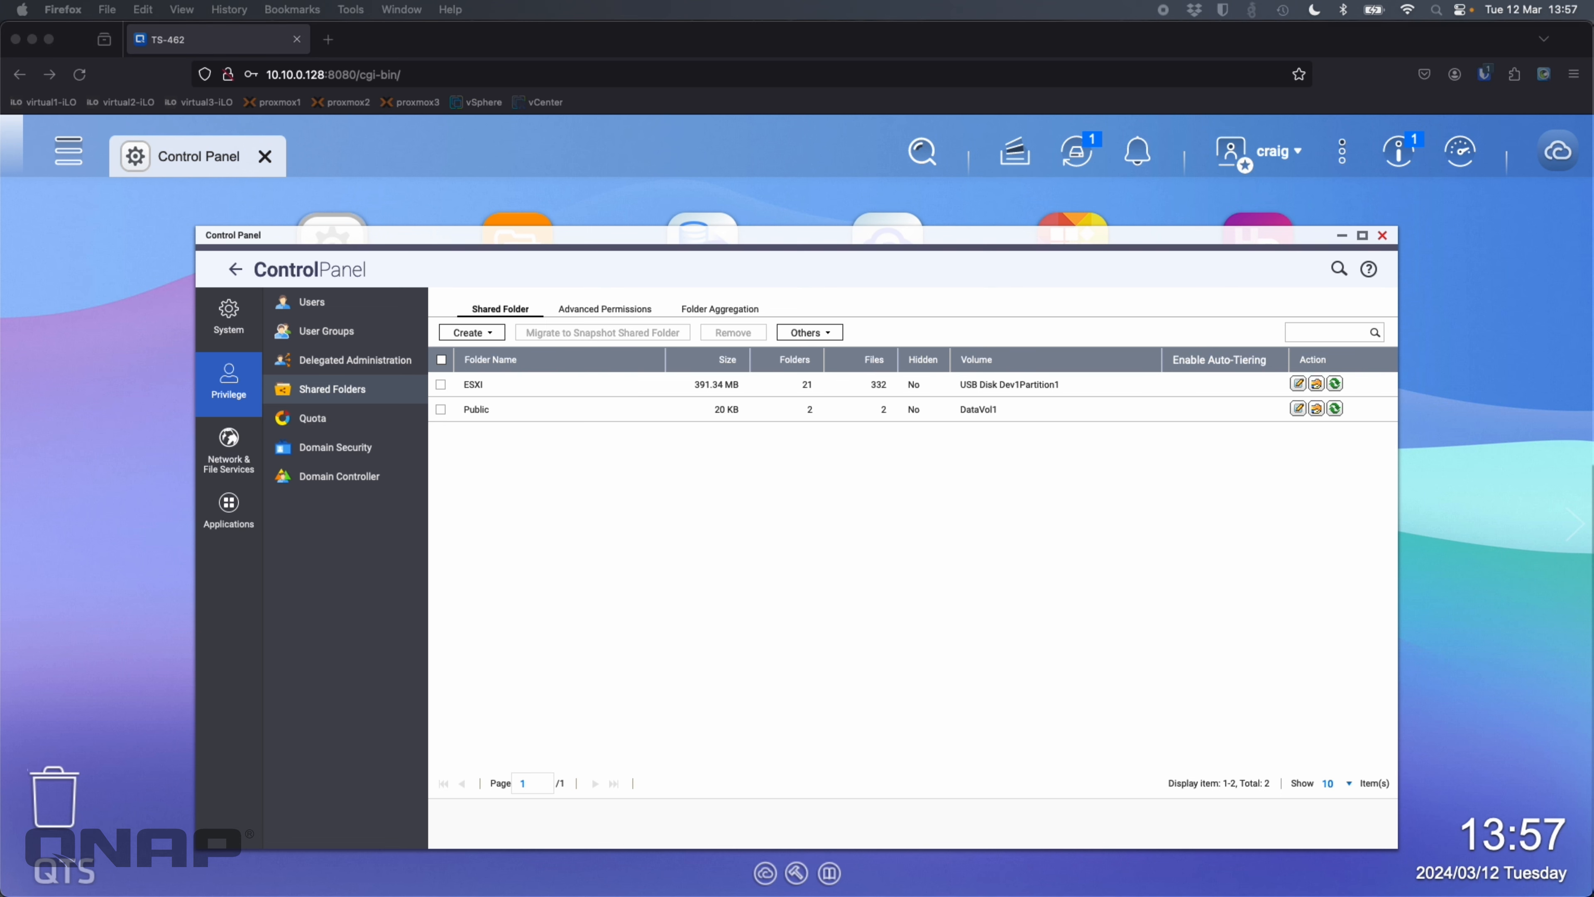
# Step: Switch to Finder, browse the network to the TS-462 share list, and put the Finder window away
pyautogui.moveTo(829, 892); pyautogui.dragTo(753, 400)
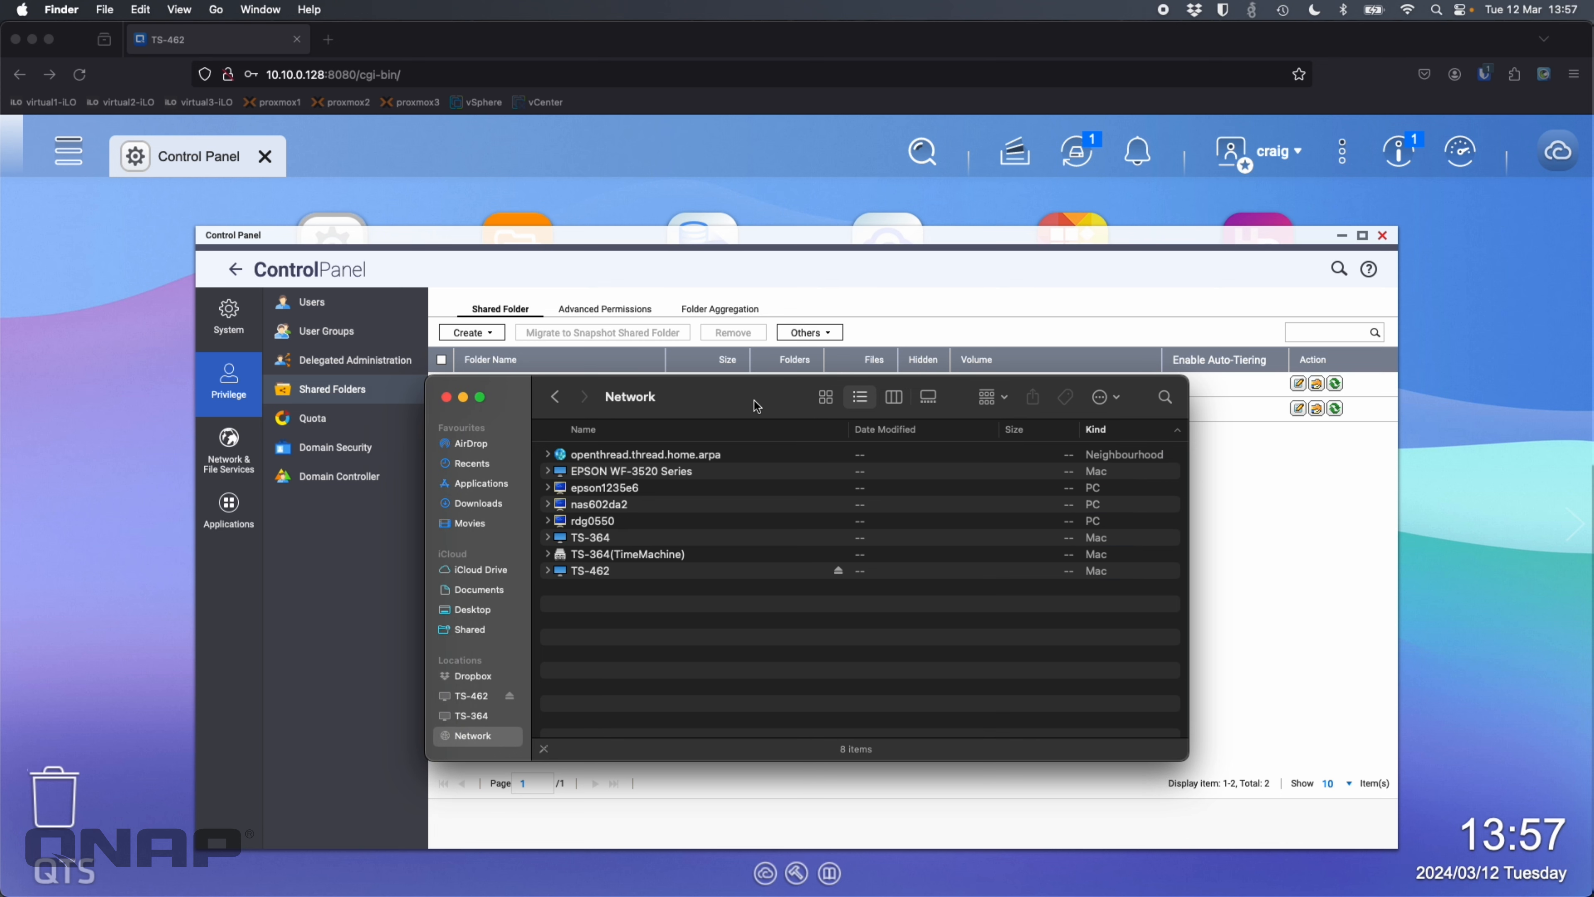
pyautogui.doubleClick(587, 575)
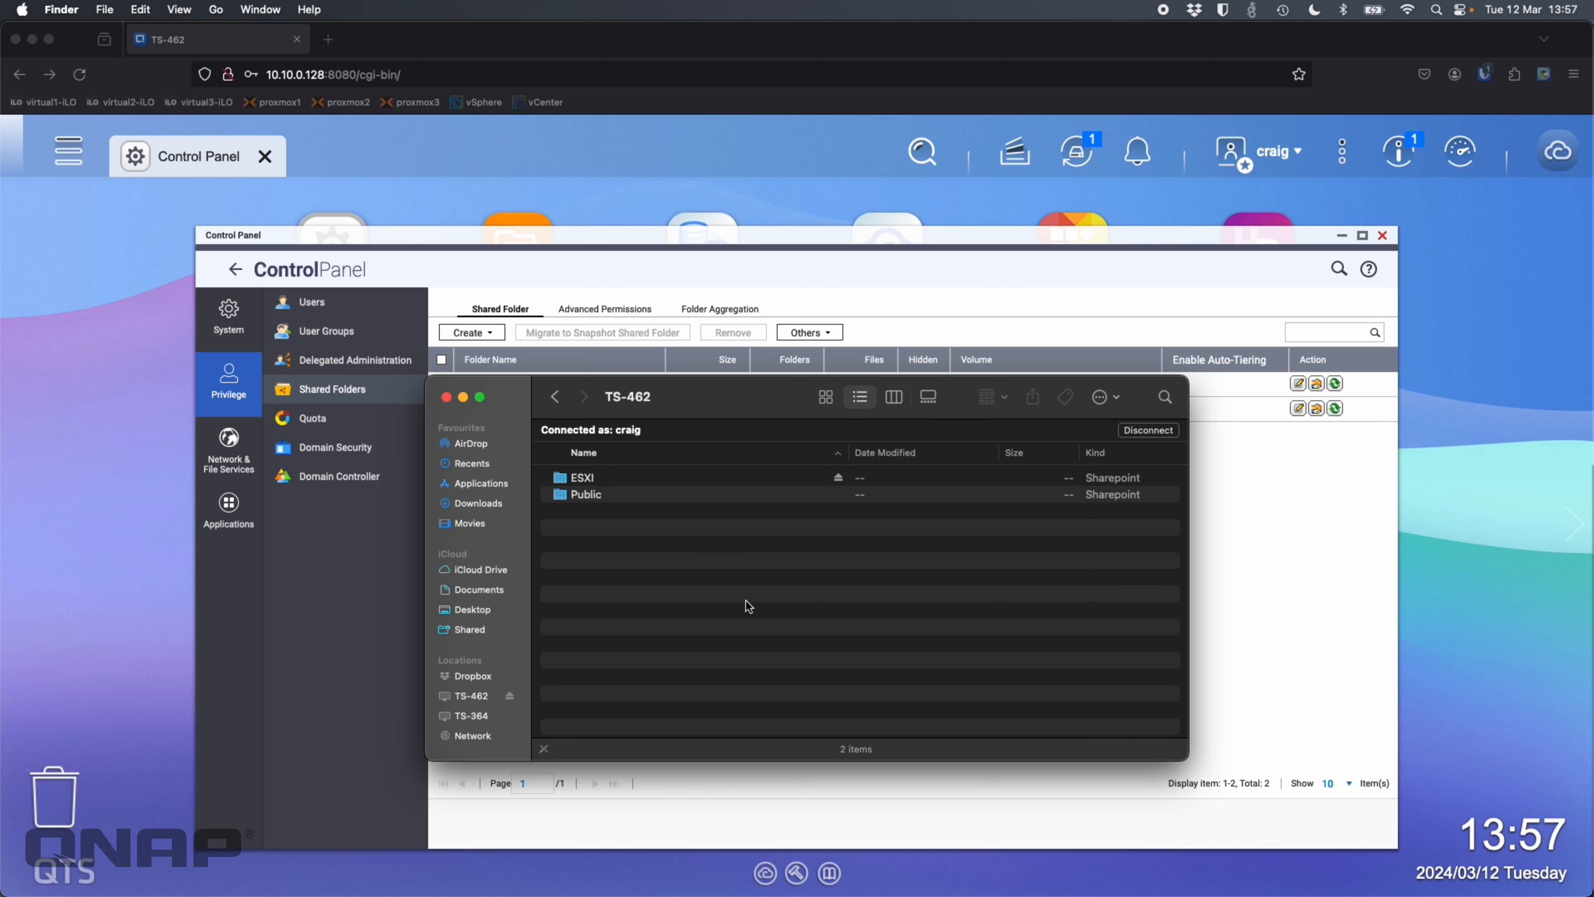
pyautogui.doubleClick(712, 375)
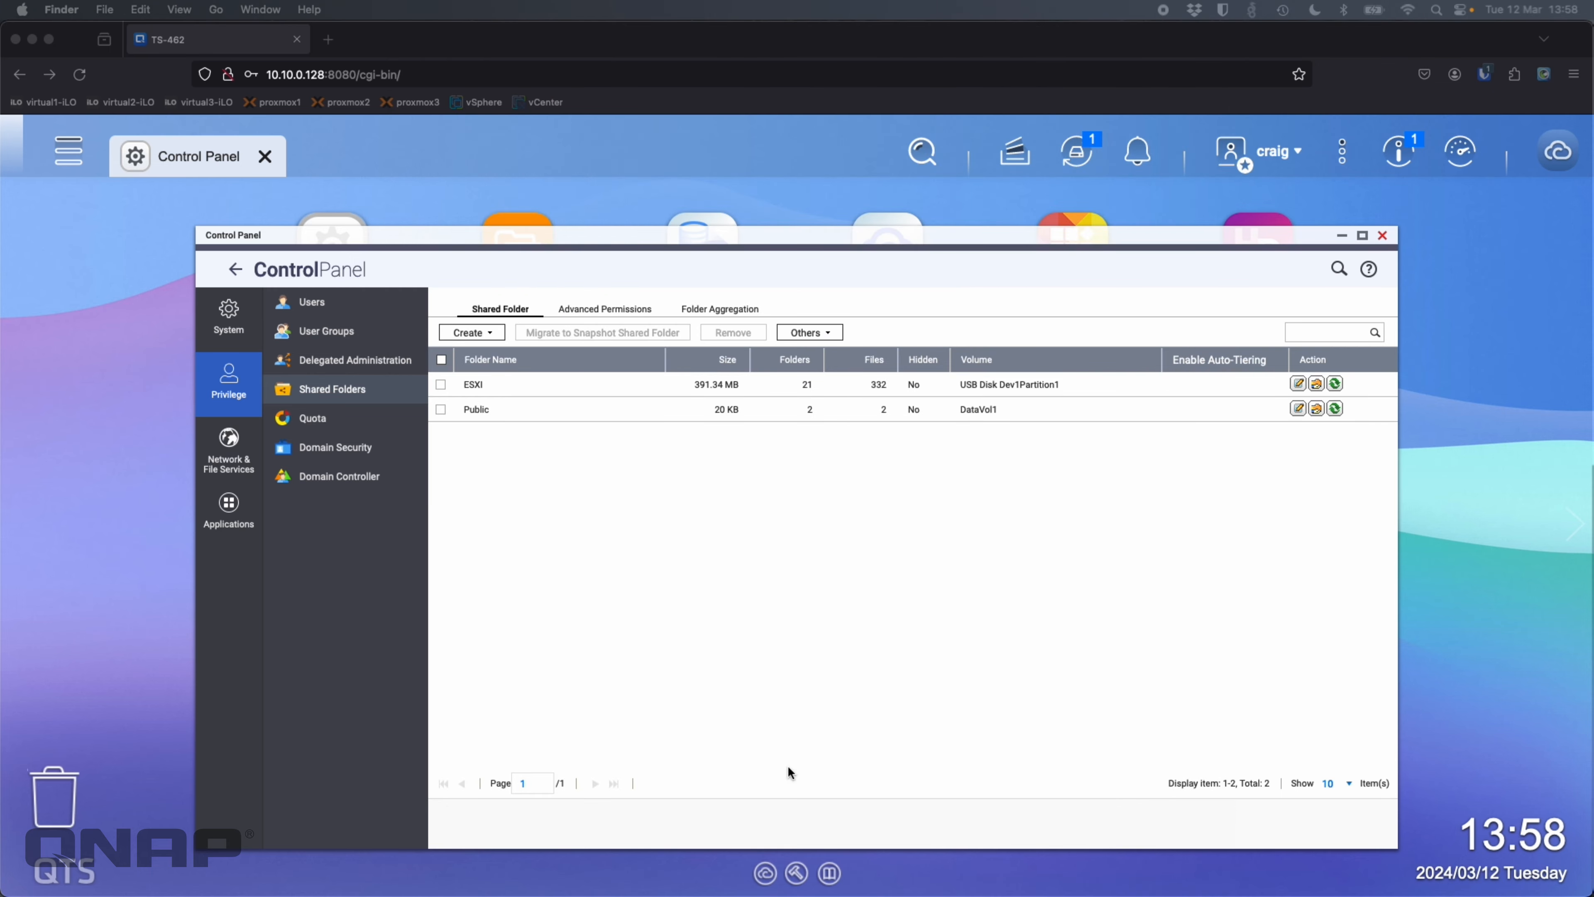
# Step: Return to Firefox, close Control Panel, and eject the external USB device from the NAS, confirming the ejection
pyautogui.click(775, 590)
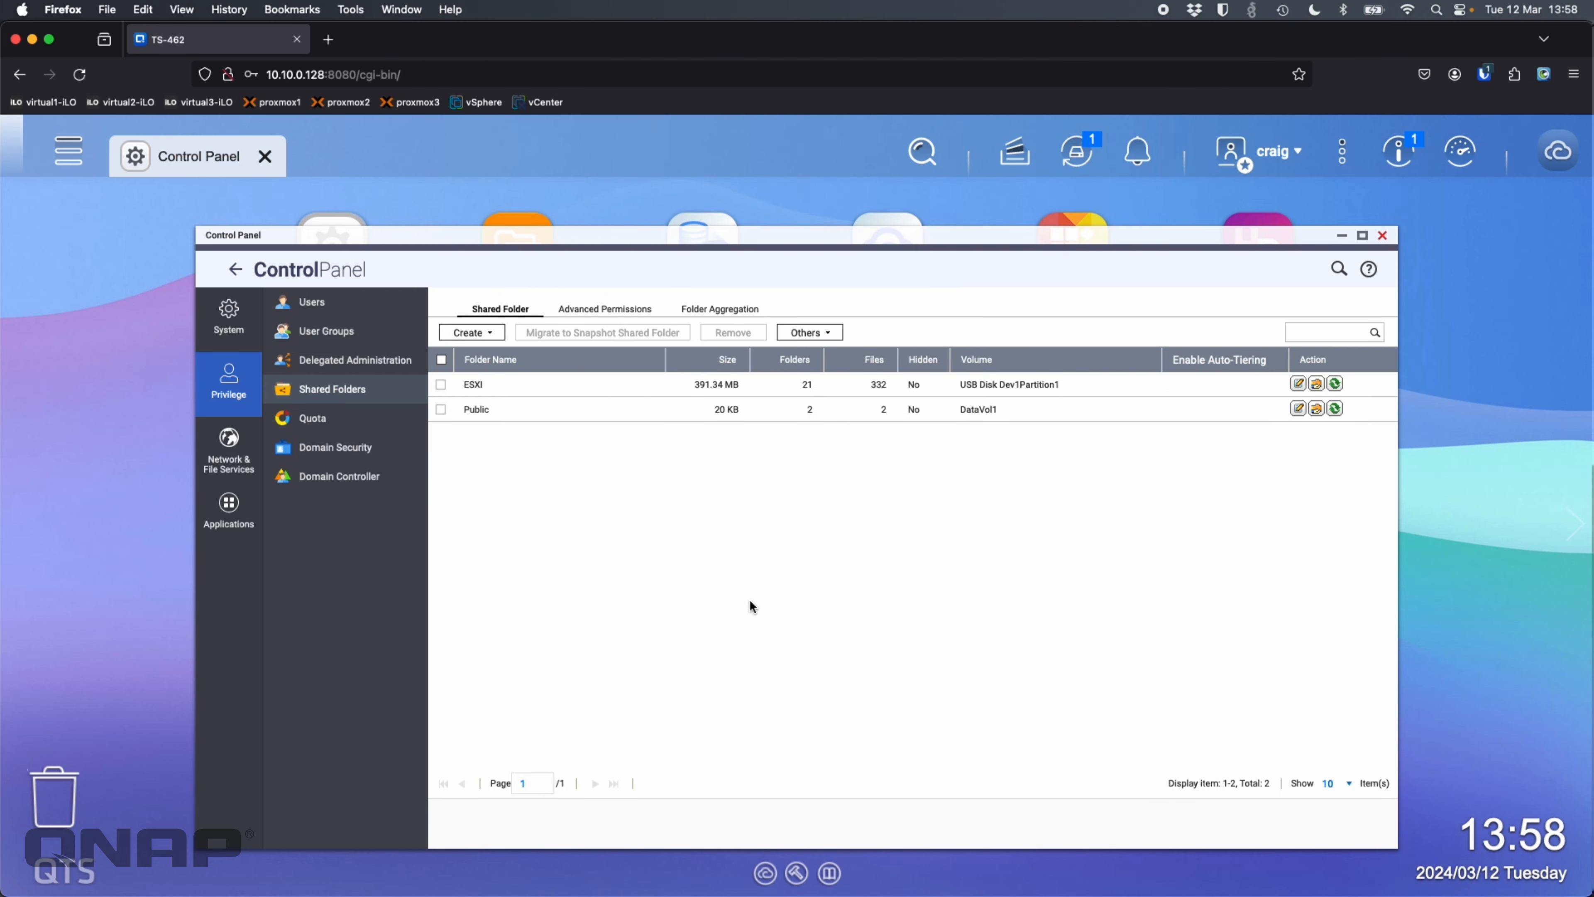
pyautogui.click(1383, 237)
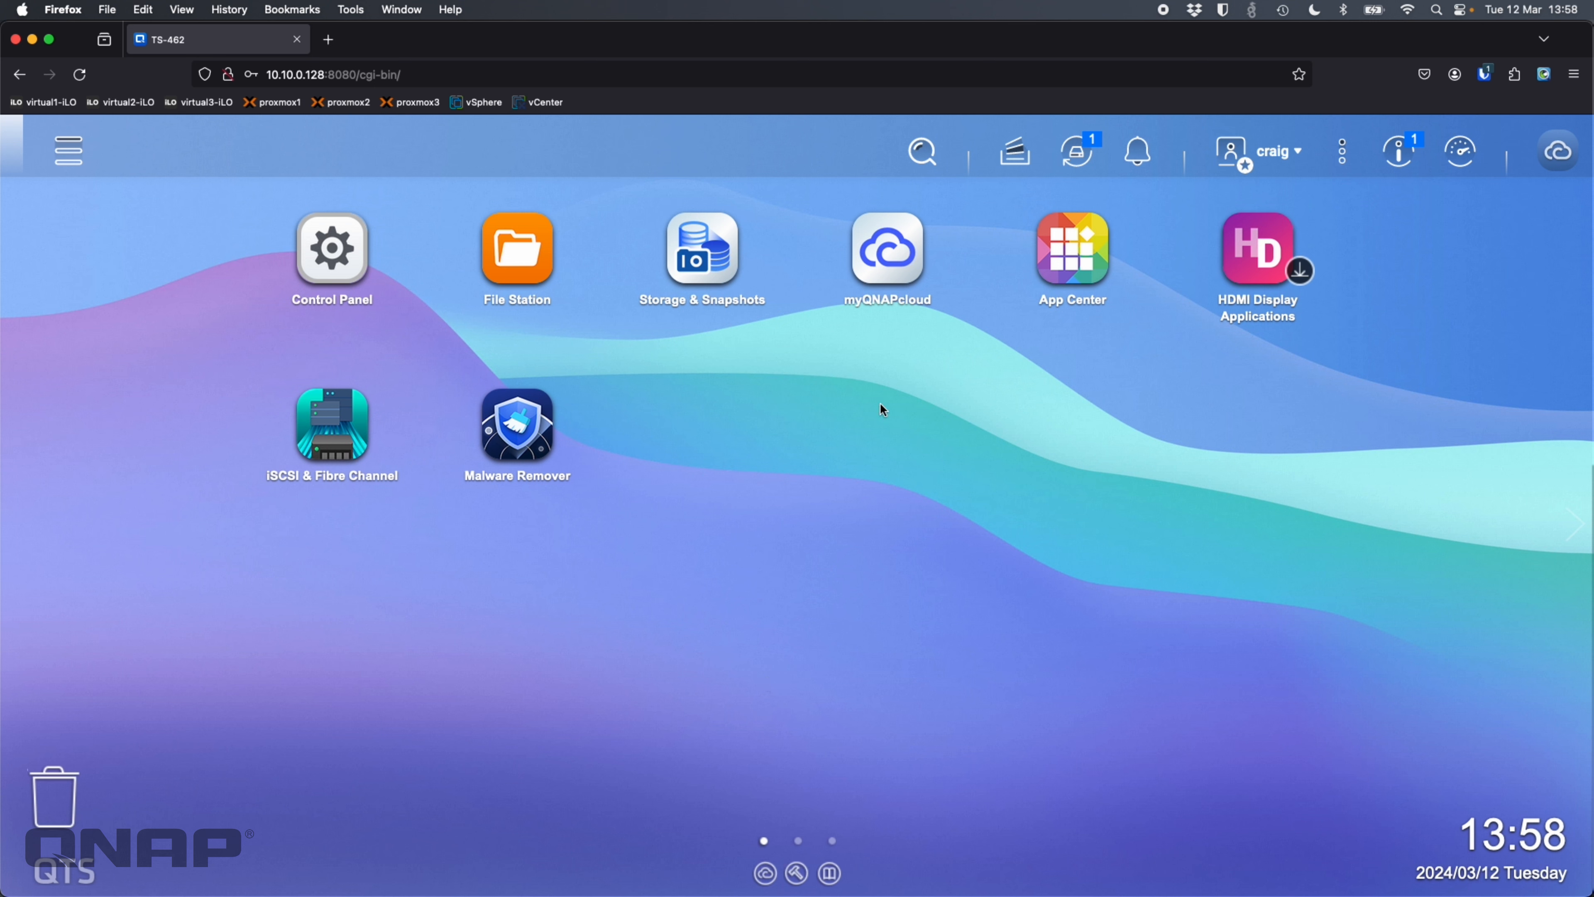
pyautogui.click(1078, 149)
pyautogui.click(1062, 230)
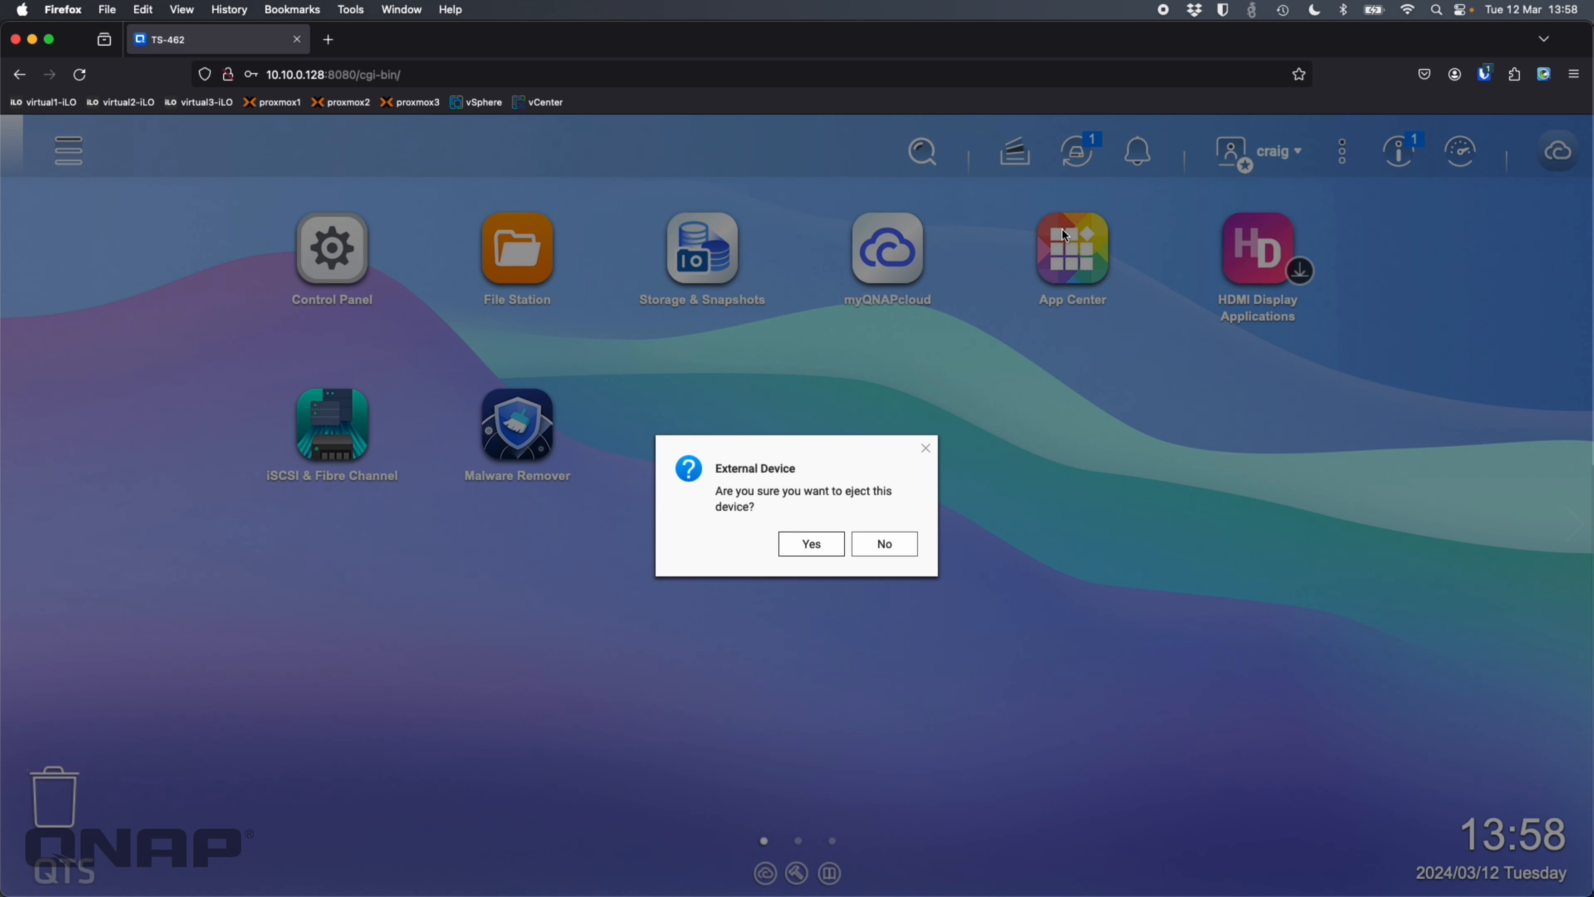
pyautogui.click(809, 553)
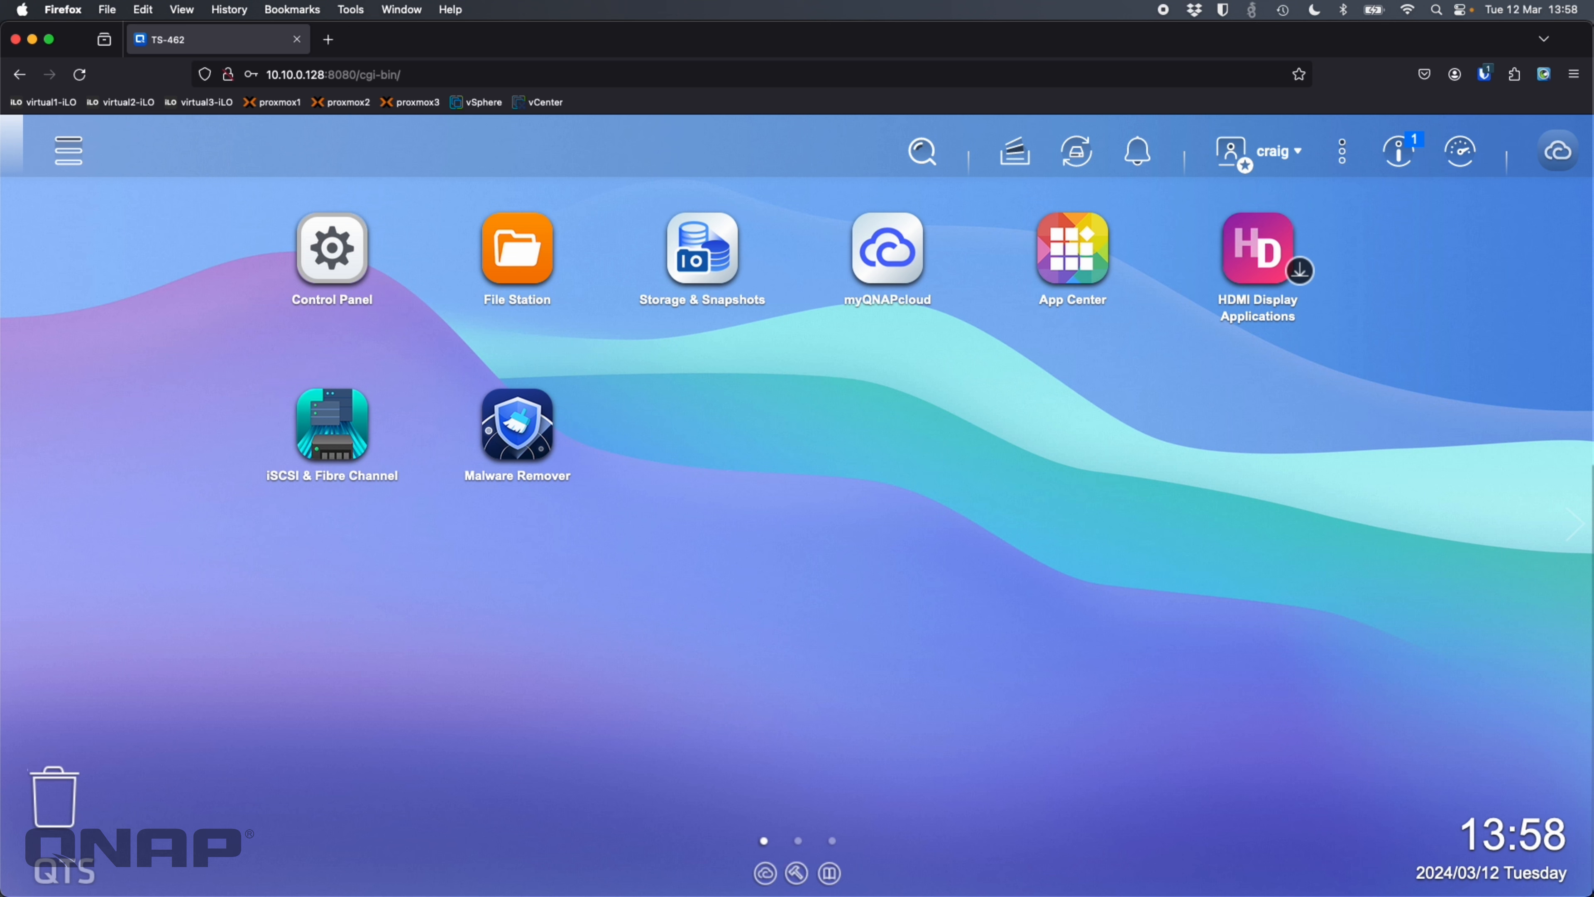
# Step: Remove the Storage Manager notice about the ejected SanDisk Cruzer Blade from the Notice Board and close the board
pyautogui.click(1398, 152)
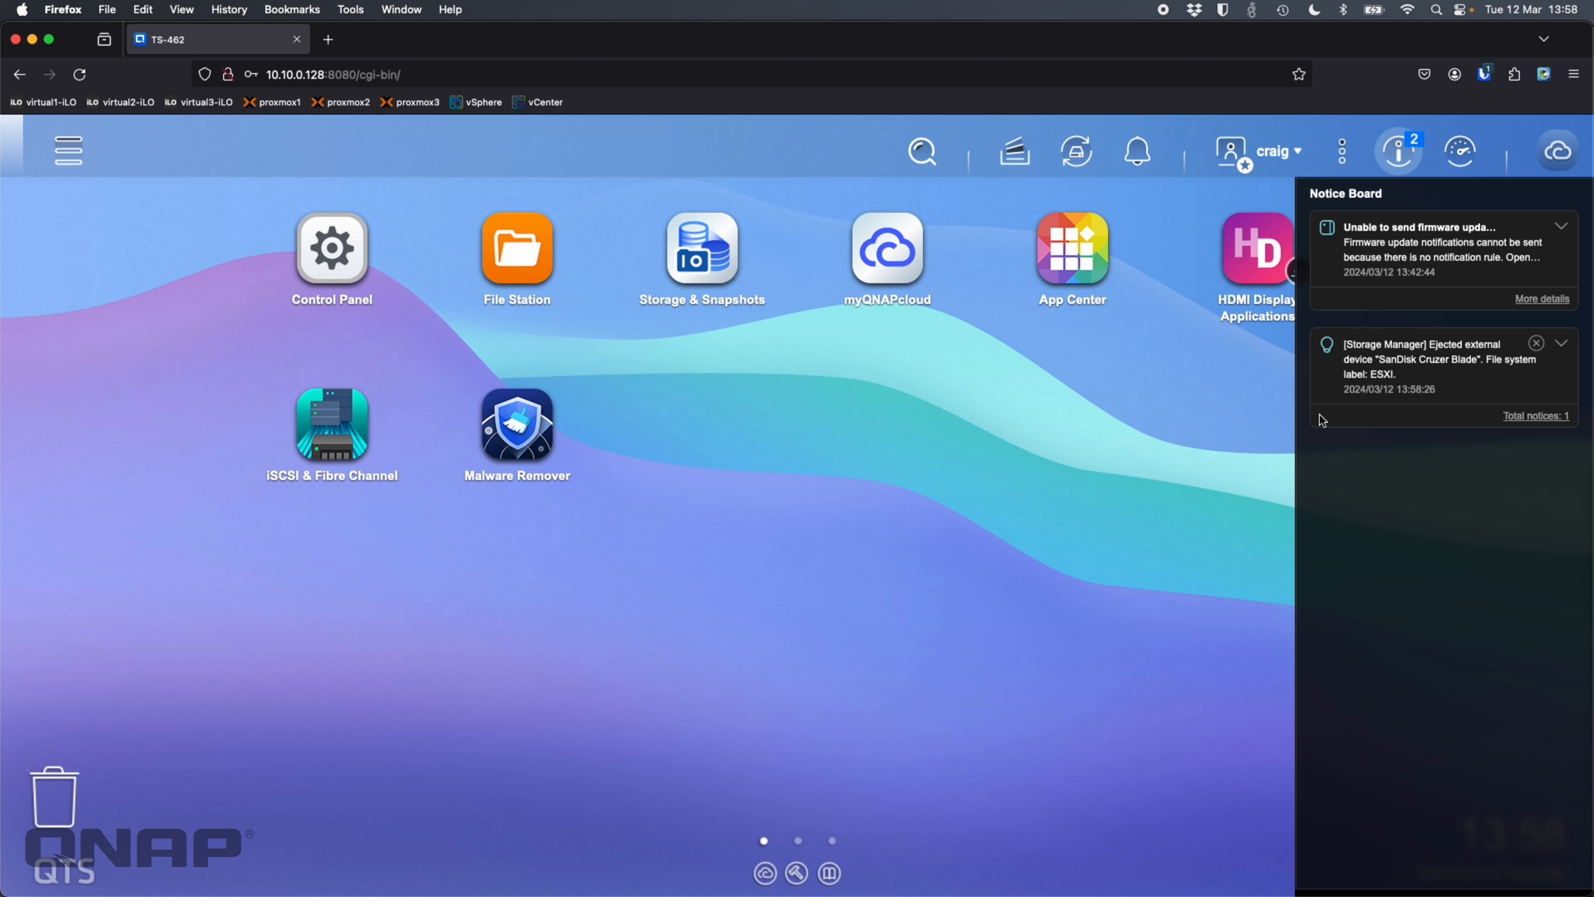
pyautogui.click(1535, 343)
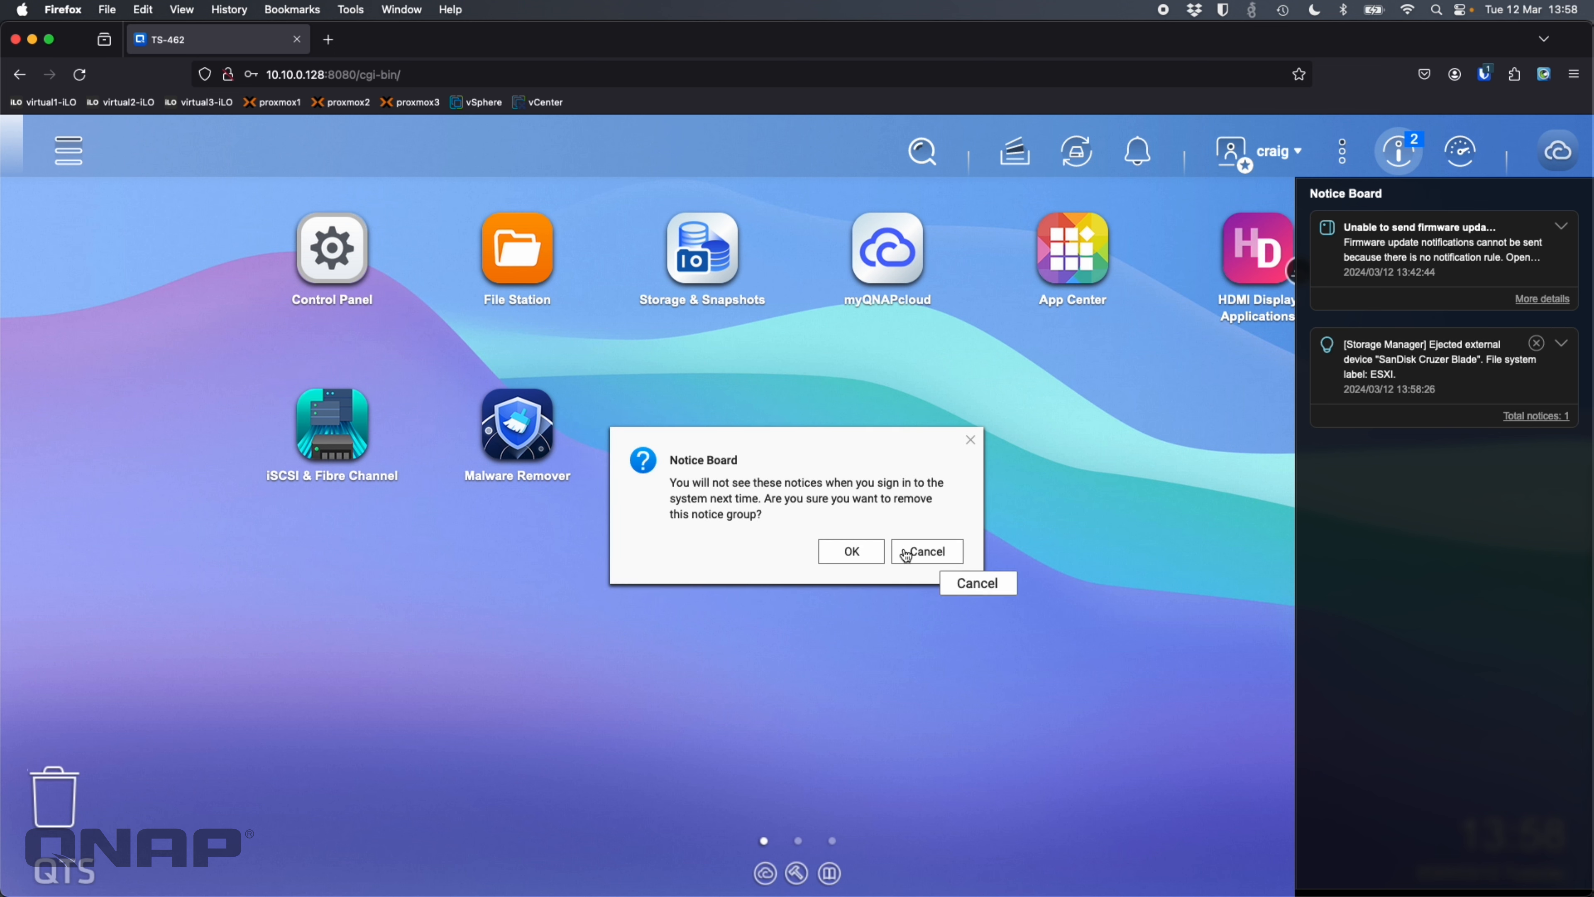
pyautogui.click(848, 555)
pyautogui.click(925, 589)
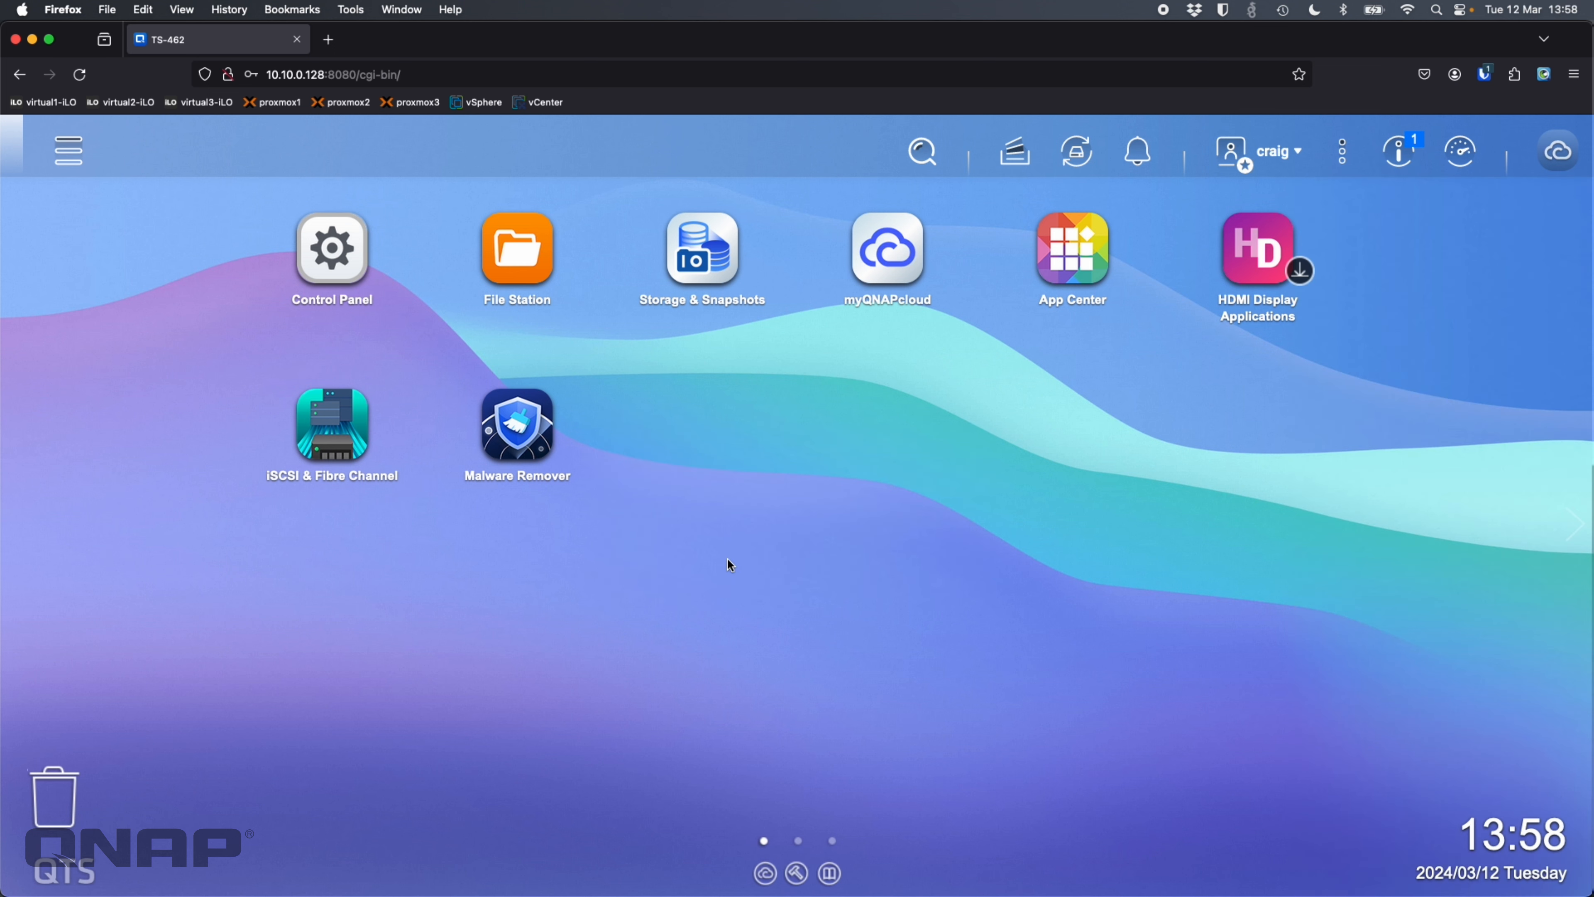